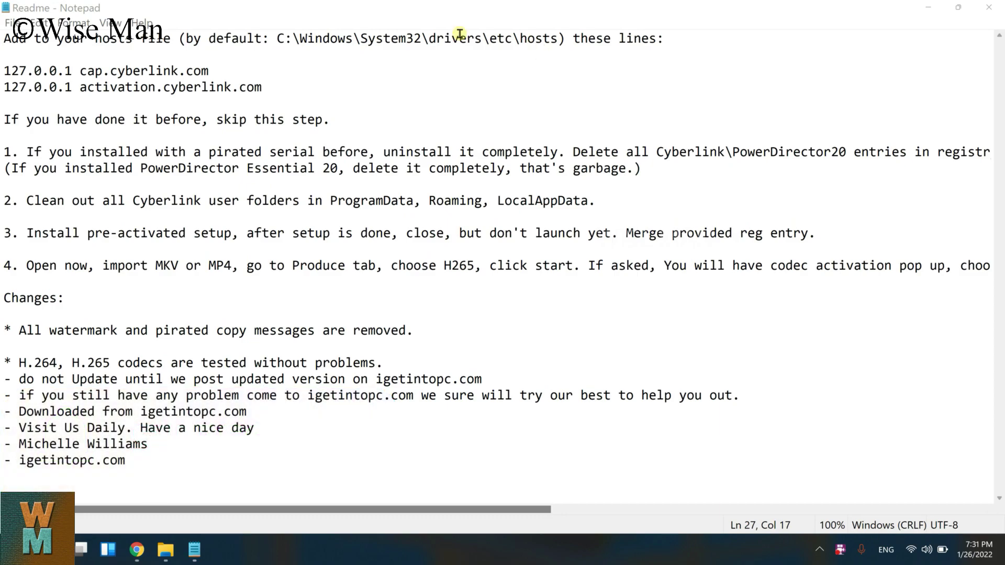
- Copy the path C:\Windows\System32\drivers\etc\hosts from the Readme
left_click_drag(276, 38, 558, 38)
key("ctrl+c")
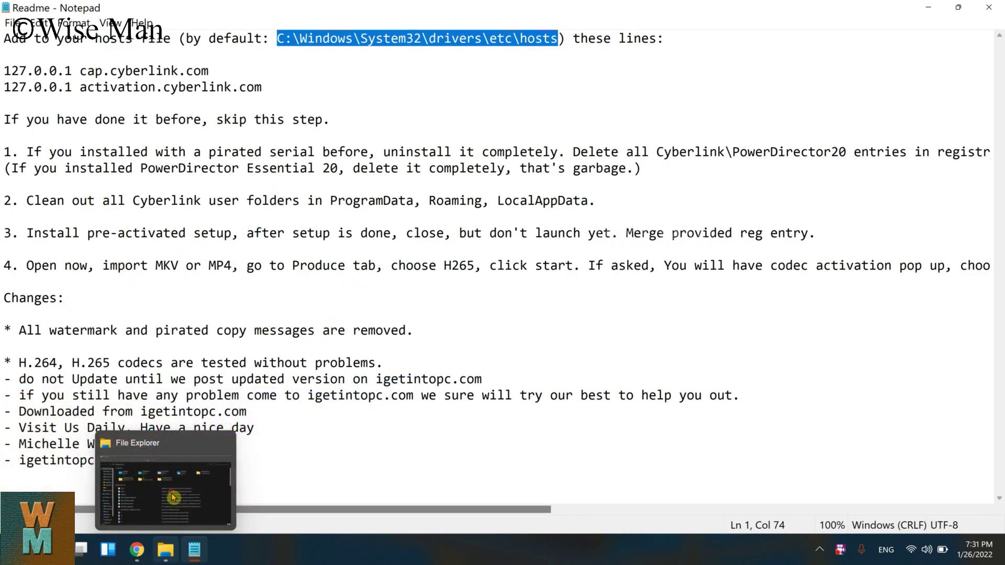
- Open File Explorer at C:\Windows\System32\drivers\etc using the copied hosts path
left_click(165, 549)
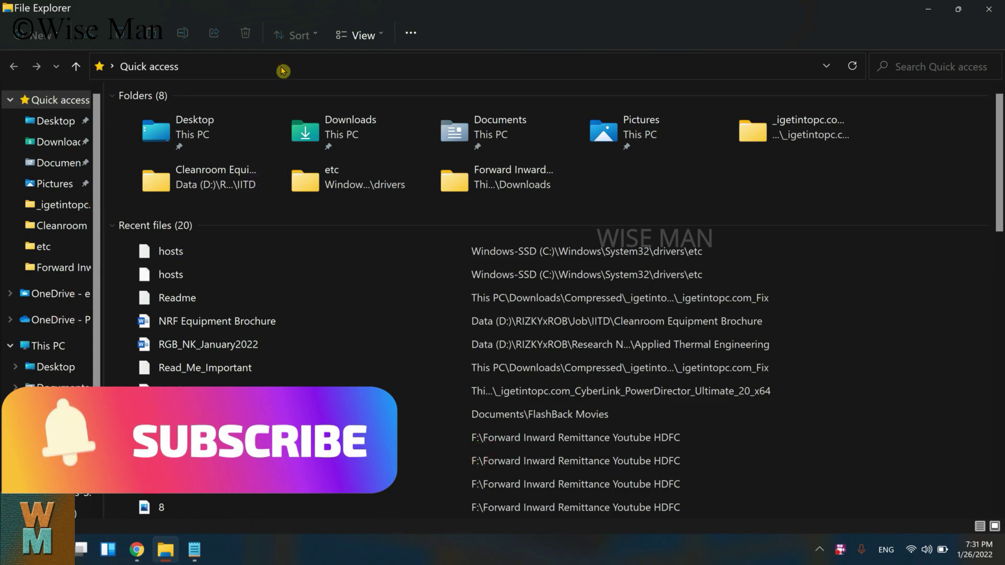
left_click(280, 66)
key("ctrl+v")
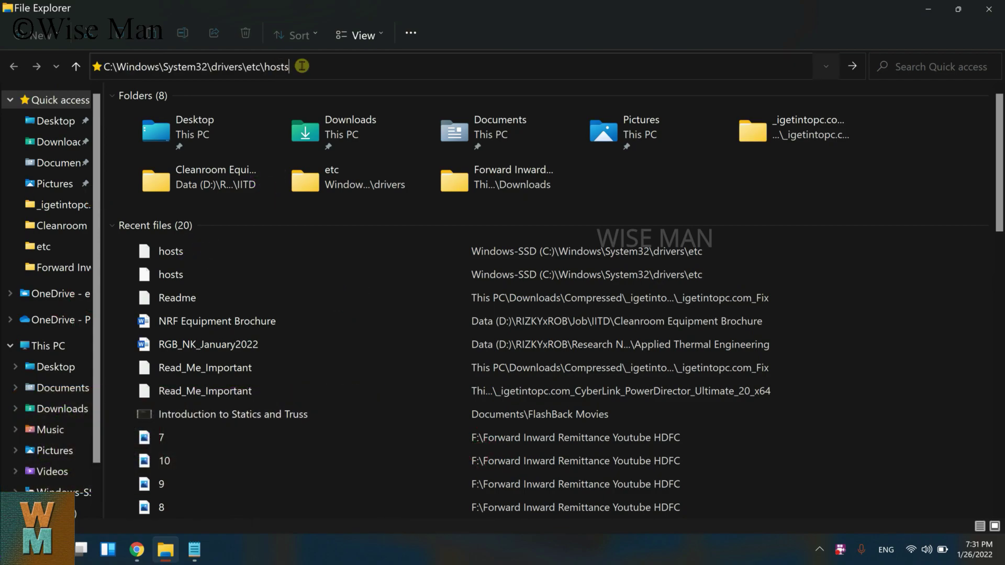
key("BackSpace")
key("BackSpace")
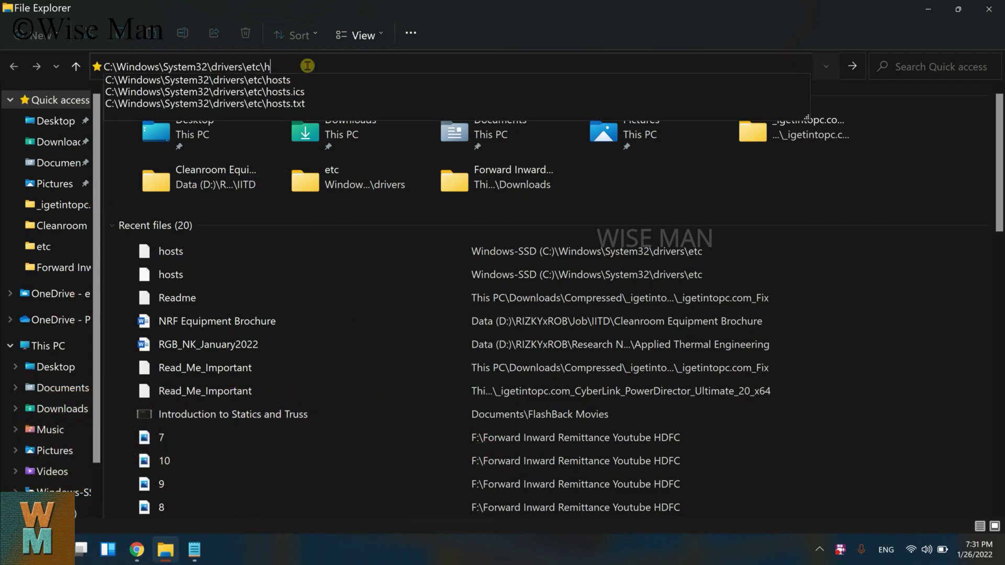
key("BackSpace")
key("Return")
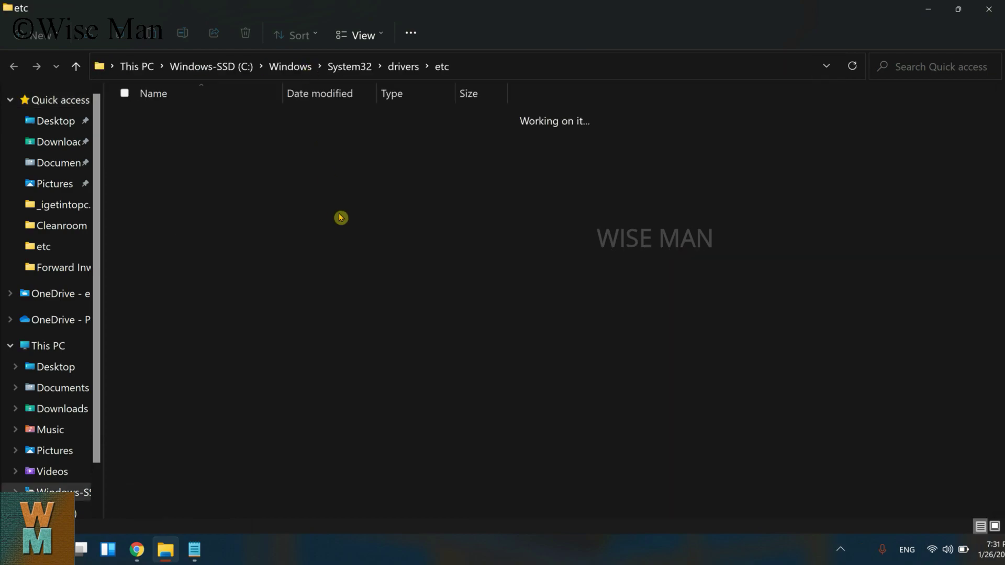
- Open the extensionless hosts file with Notepad
left_click(158, 124)
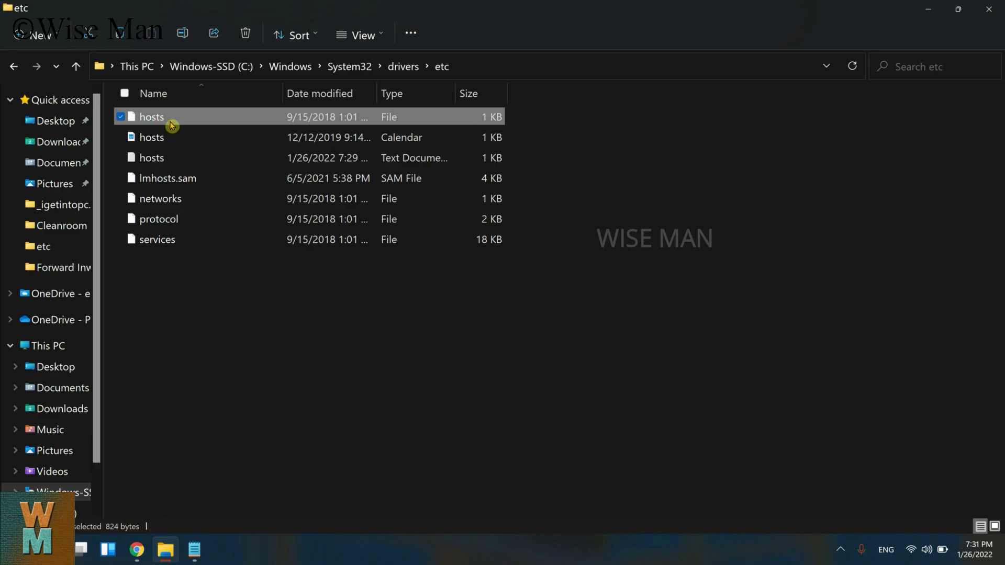
double_click(171, 124)
left_click(465, 291)
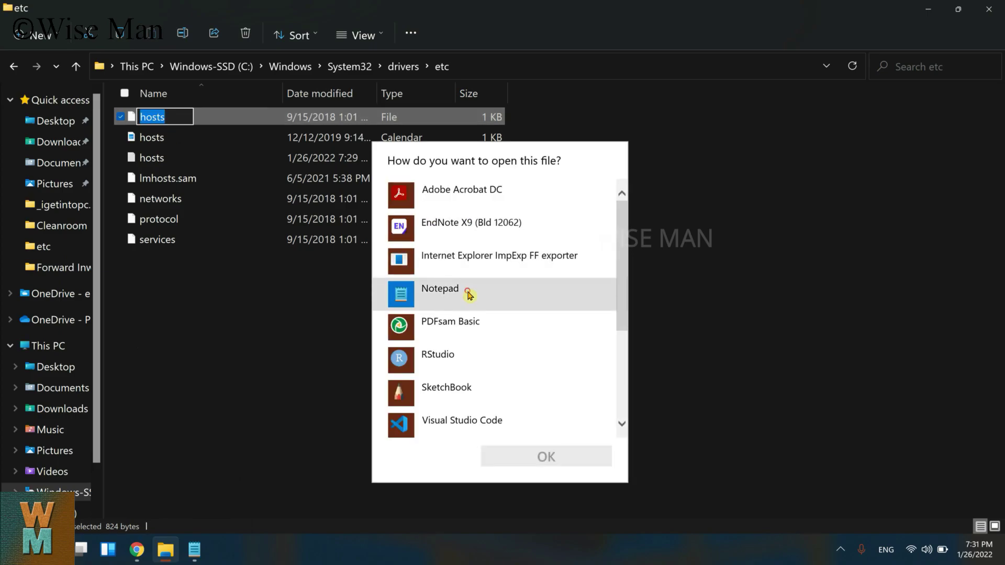
left_click(547, 456)
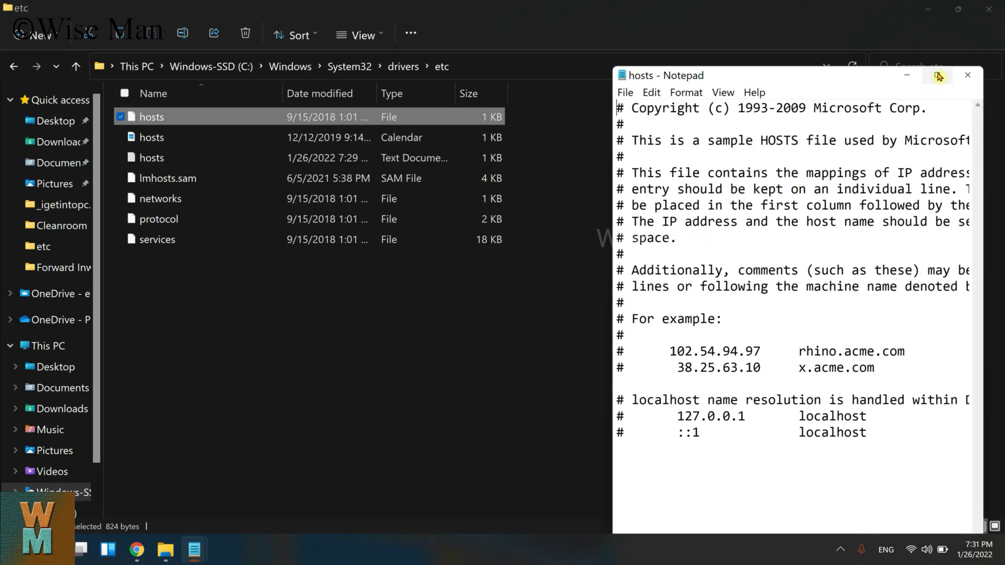
- Maximize hosts and paste the two cyberlink lines from the Readme onto a new last line
key("super+Up")
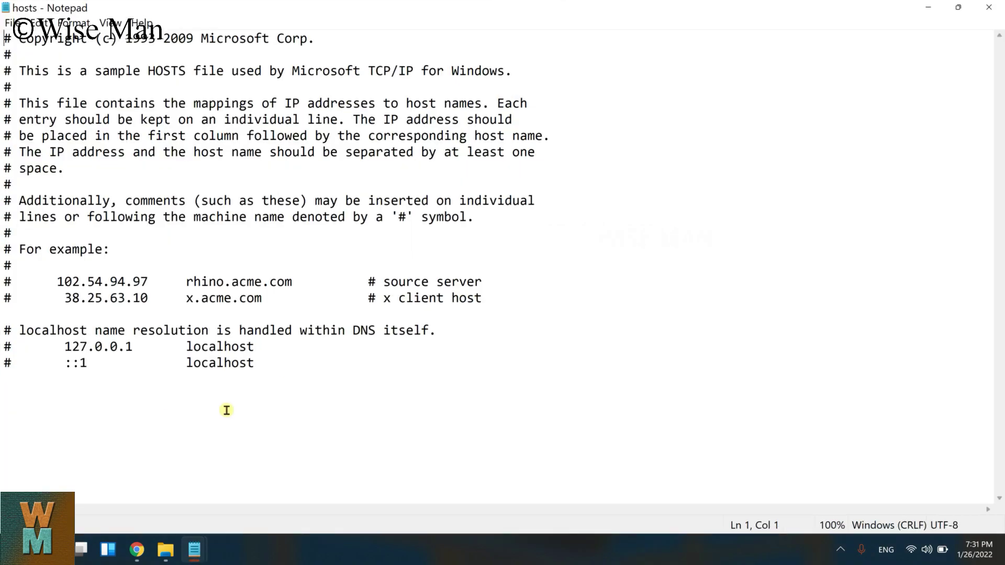
left_click(277, 364)
key("Return")
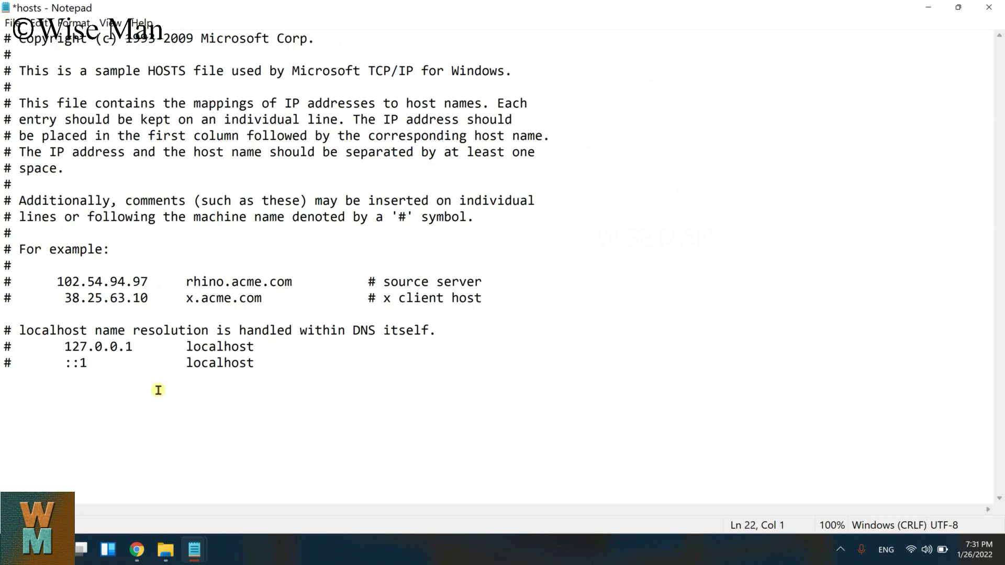
mouse_move(194, 549)
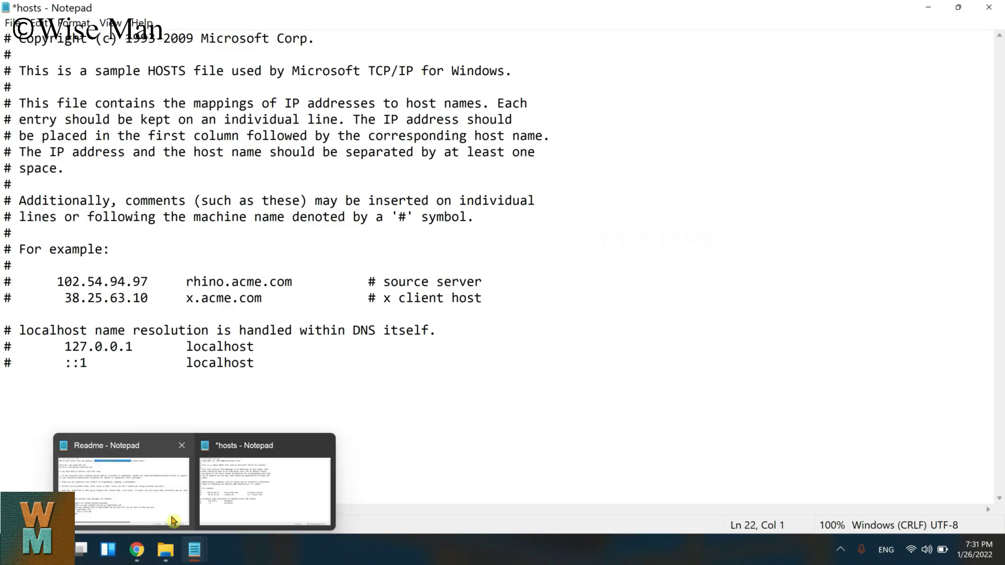
left_click(124, 489)
left_click_drag(263, 87, 10, 72)
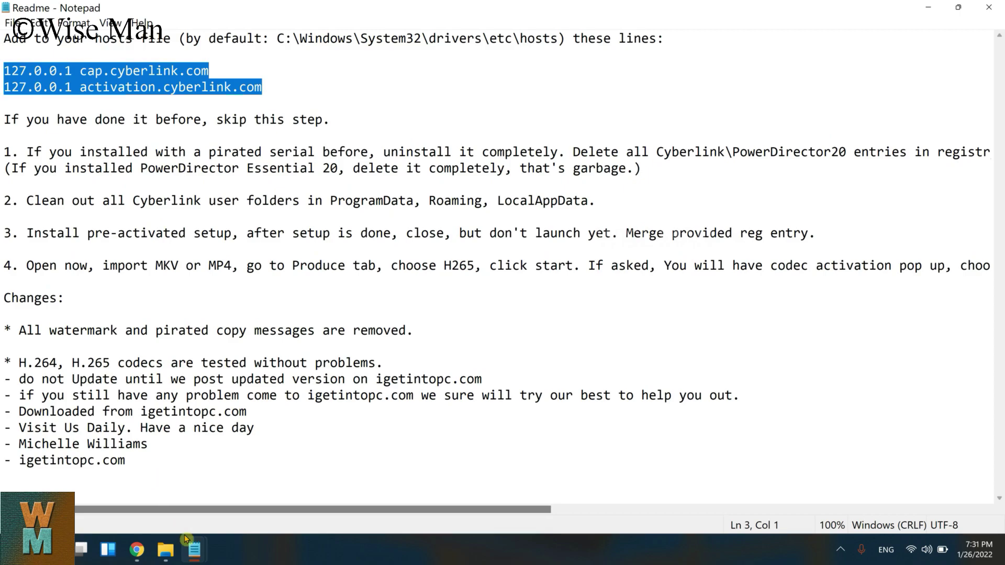
mouse_move(194, 547)
left_click(244, 511)
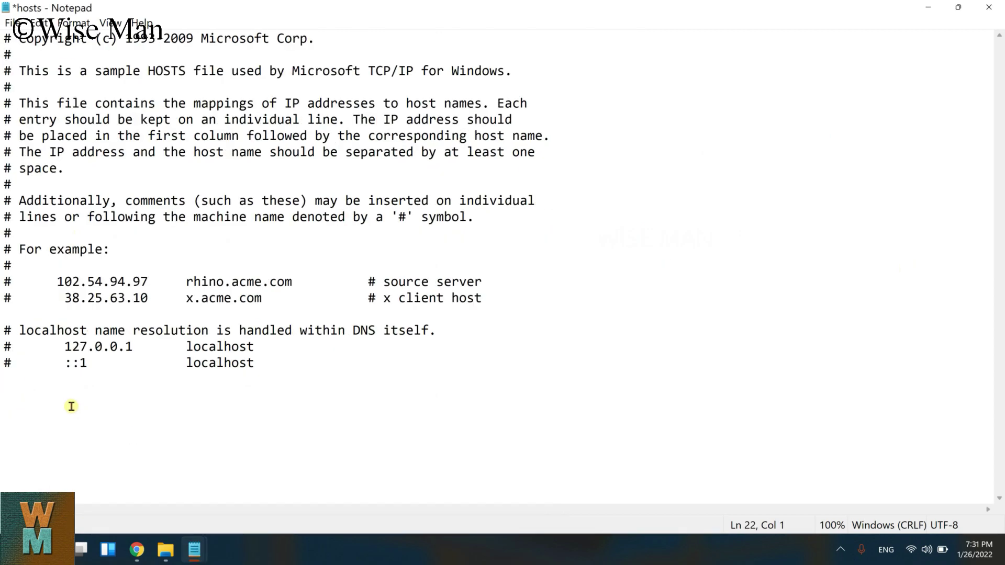
type("127.0.0.1 cap.cyberlink.com 127.0.0.1 activation.cyberlink.com")
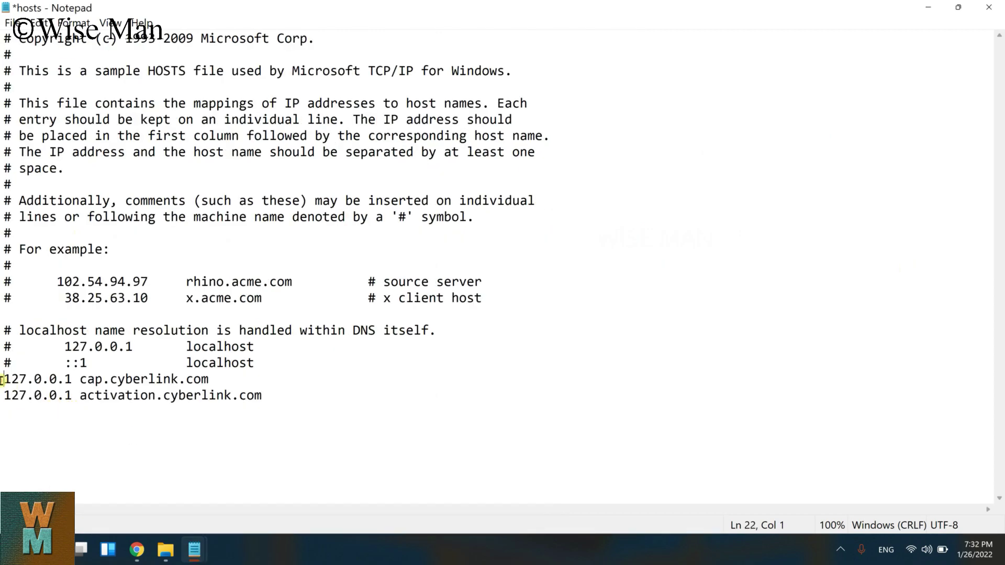
- Prefix both cyberlink lines with # and tab-align them like the localhost entries
type("#")
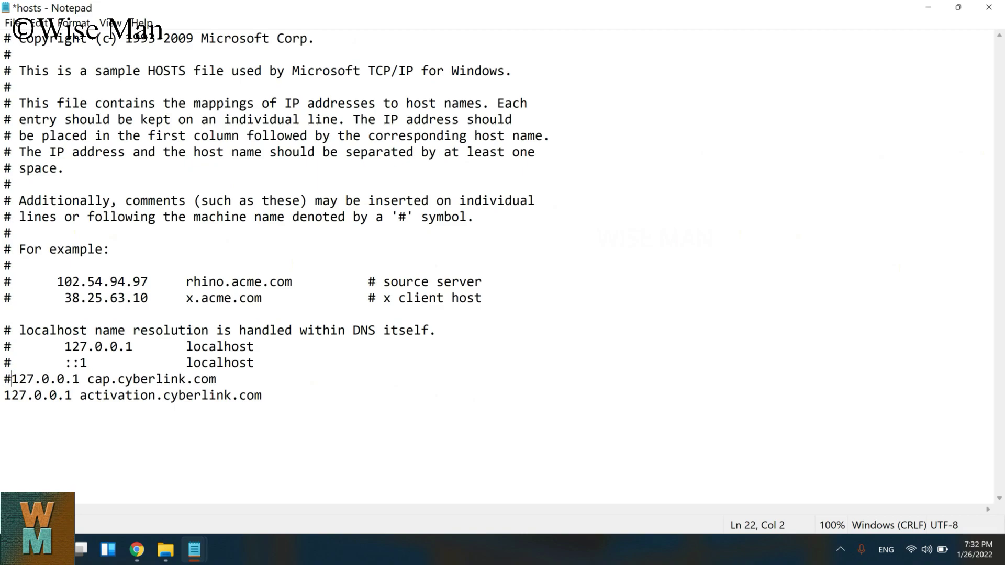
key("Tab")
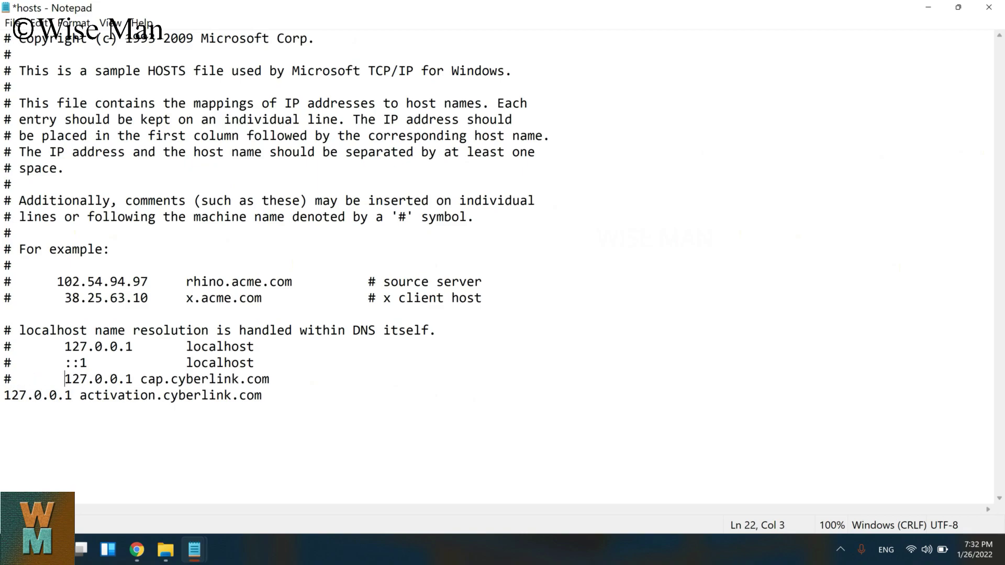
left_click(140, 379)
key("Tab")
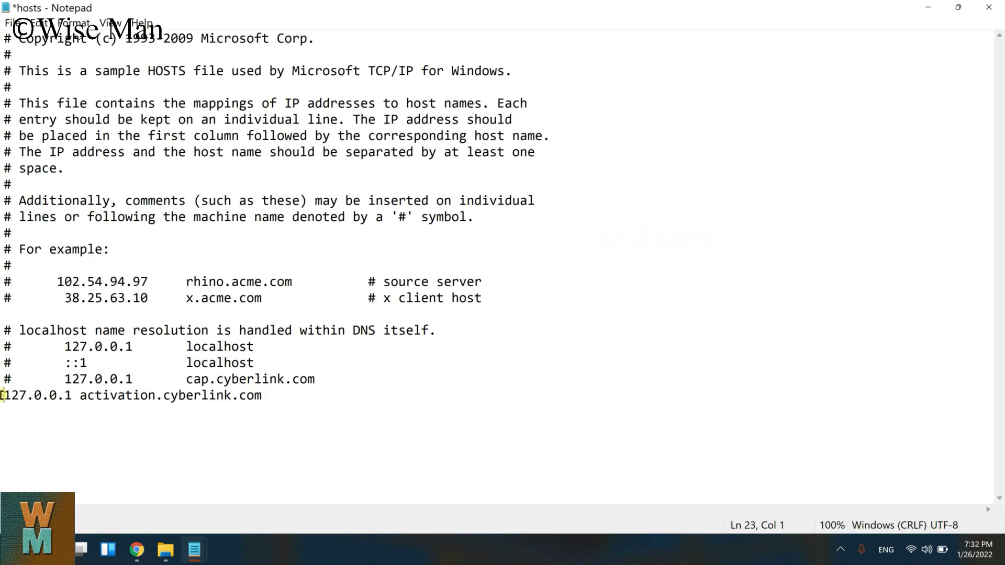
type("#")
key("Tab")
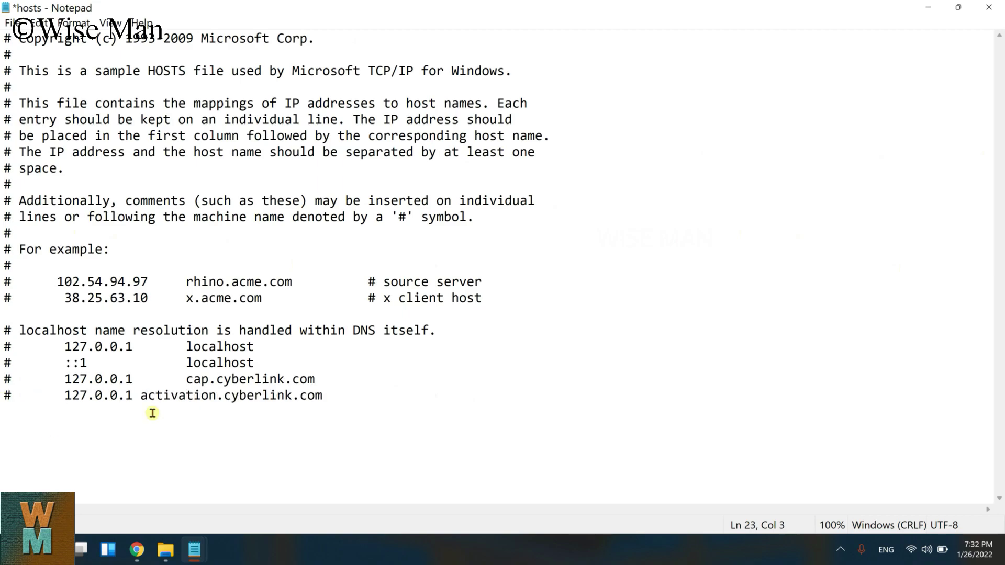
key("Tab")
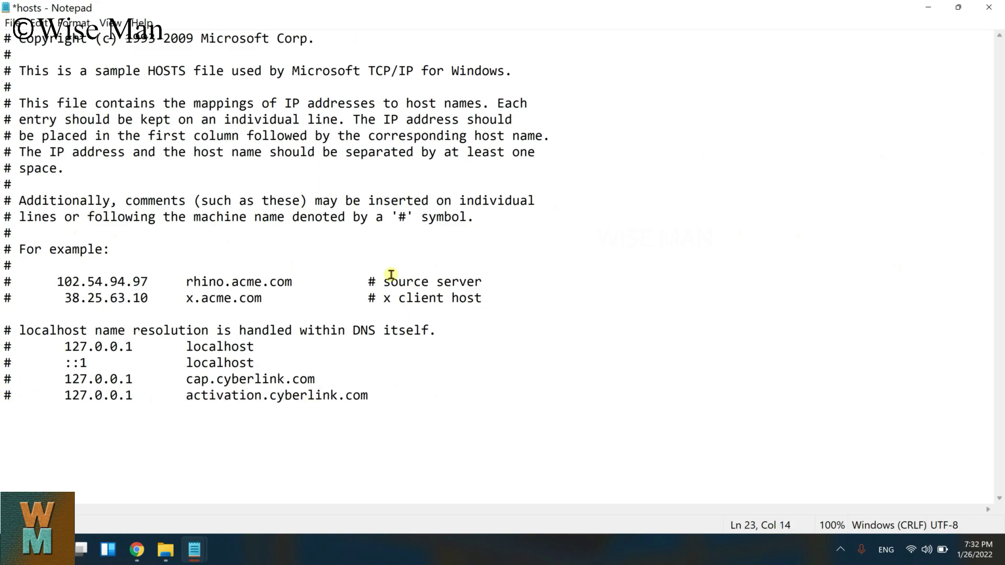
- Try saving over the original hosts file, dismiss the permission error, and close the window
left_click(16, 25)
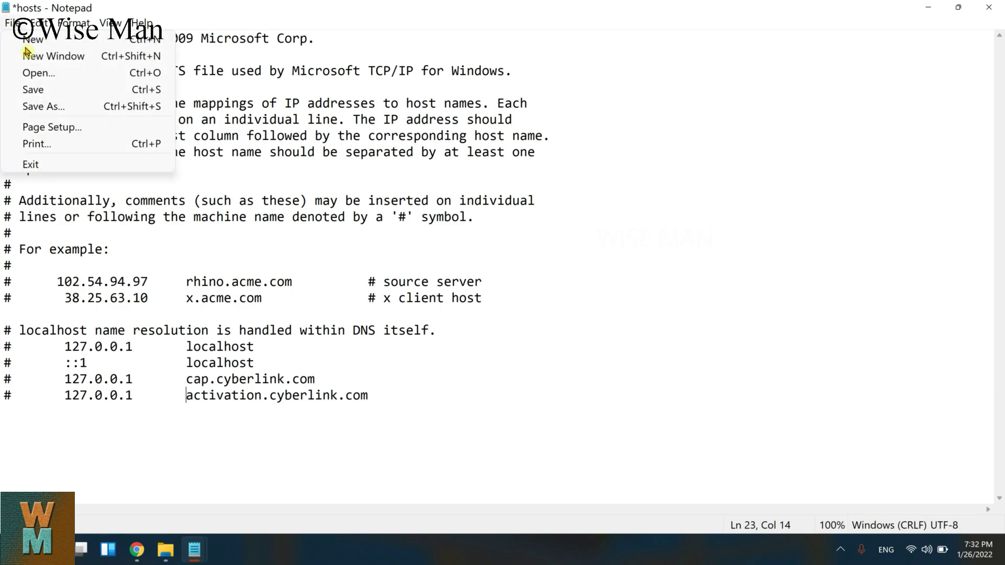
left_click(56, 89)
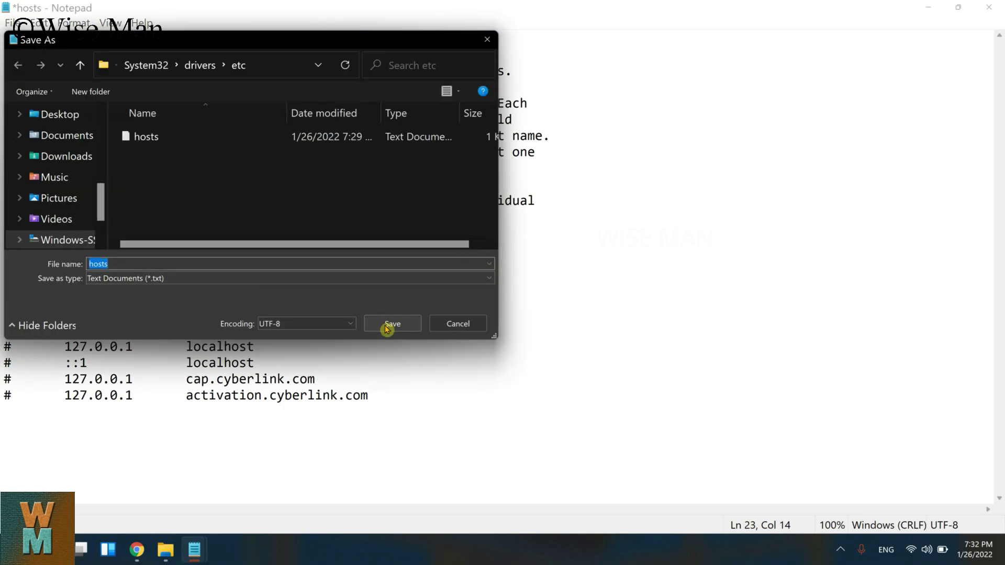
left_click(392, 324)
left_click(530, 274)
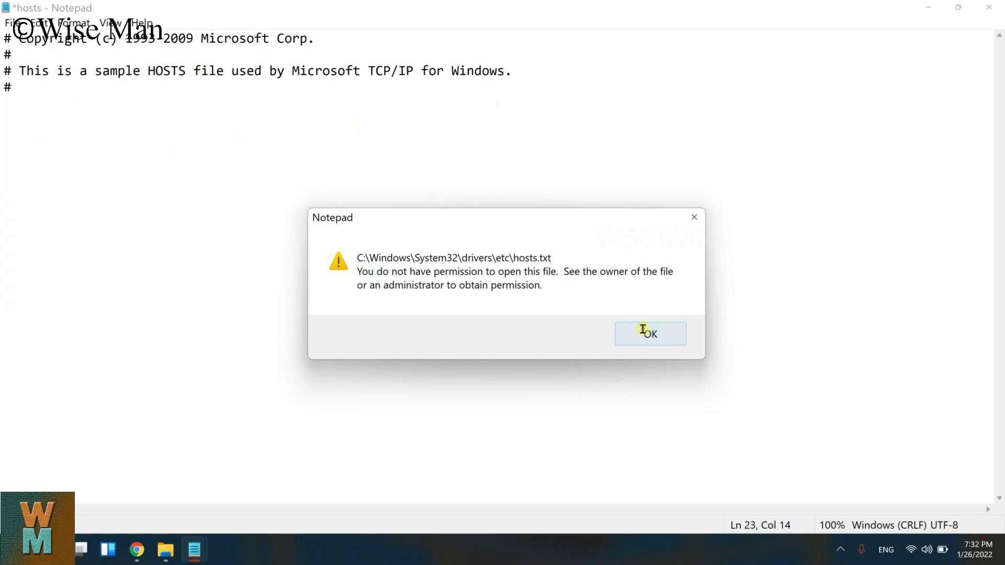
left_click(647, 333)
left_click(989, 8)
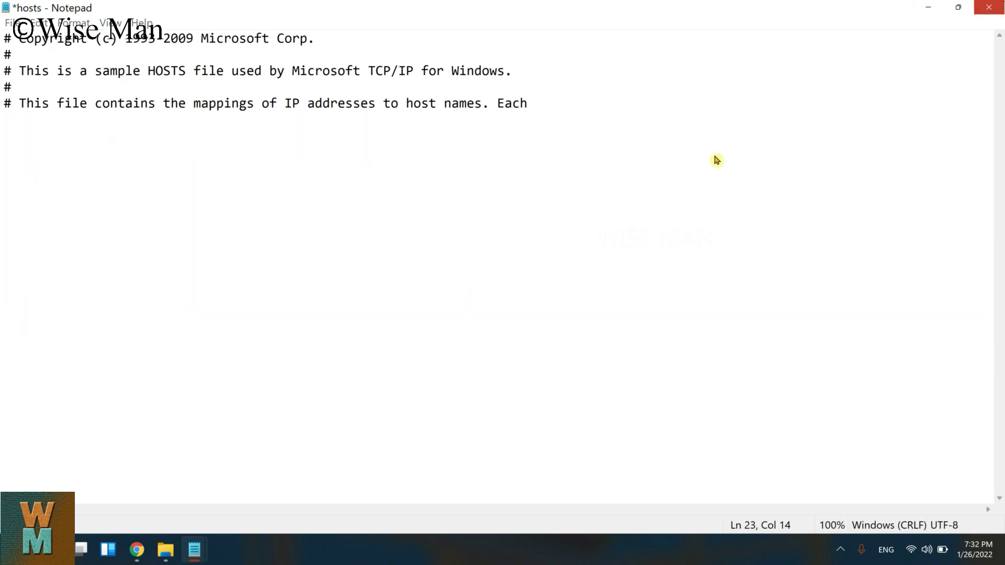
- Discard the hosts edits, then launch Notepad as administrator from Start menu search
left_click(530, 282)
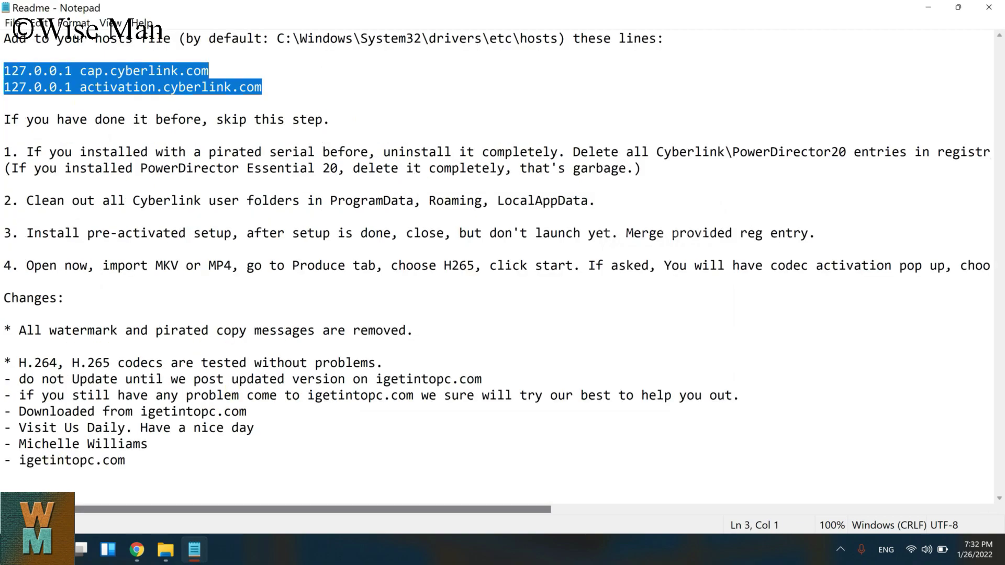
key("super")
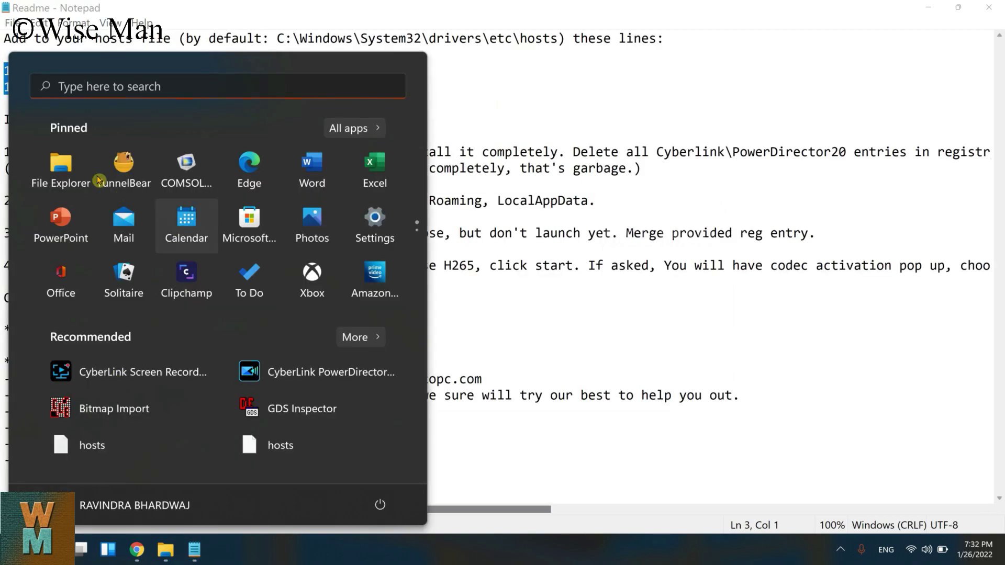
left_click(123, 92)
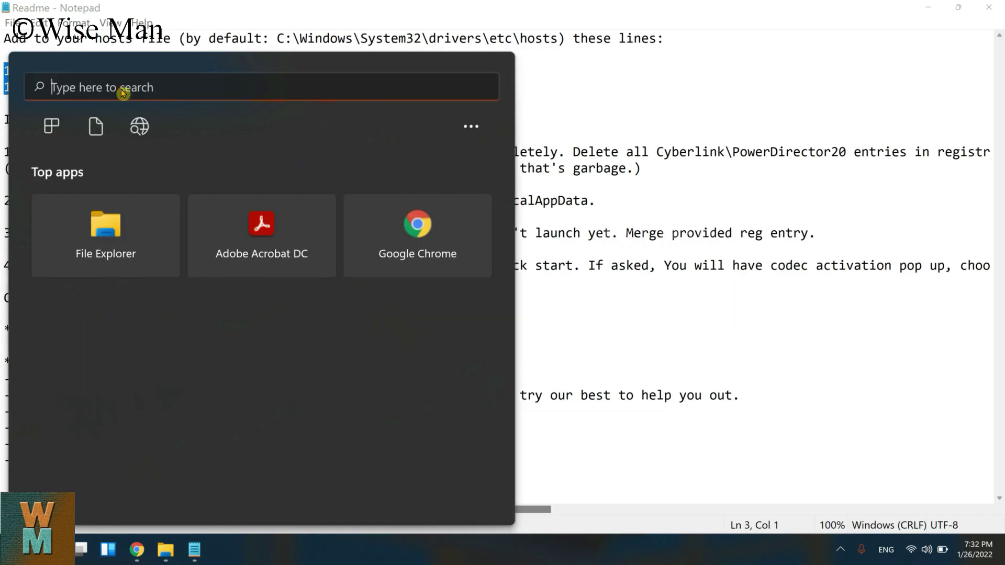
type("notepad")
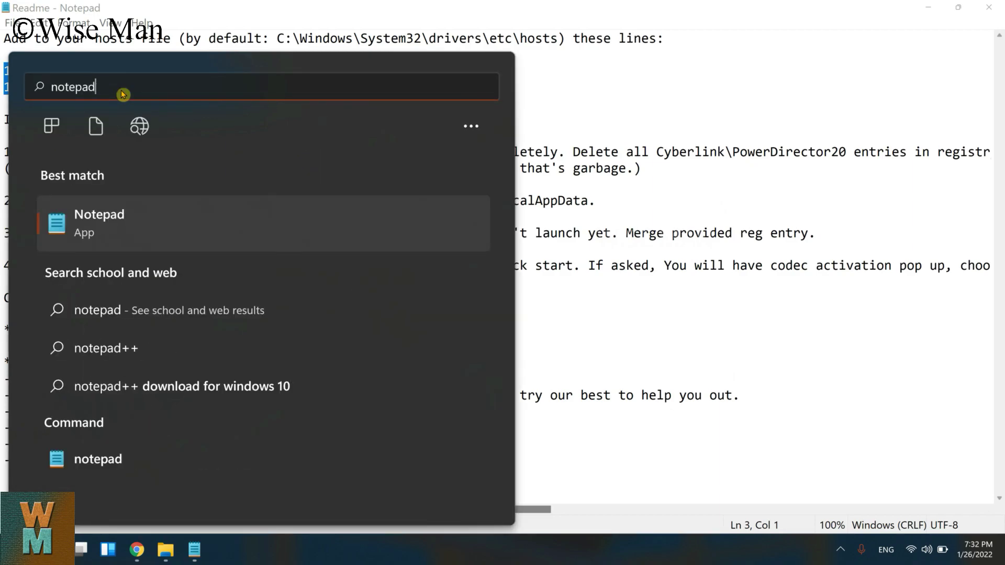
right_click(101, 224)
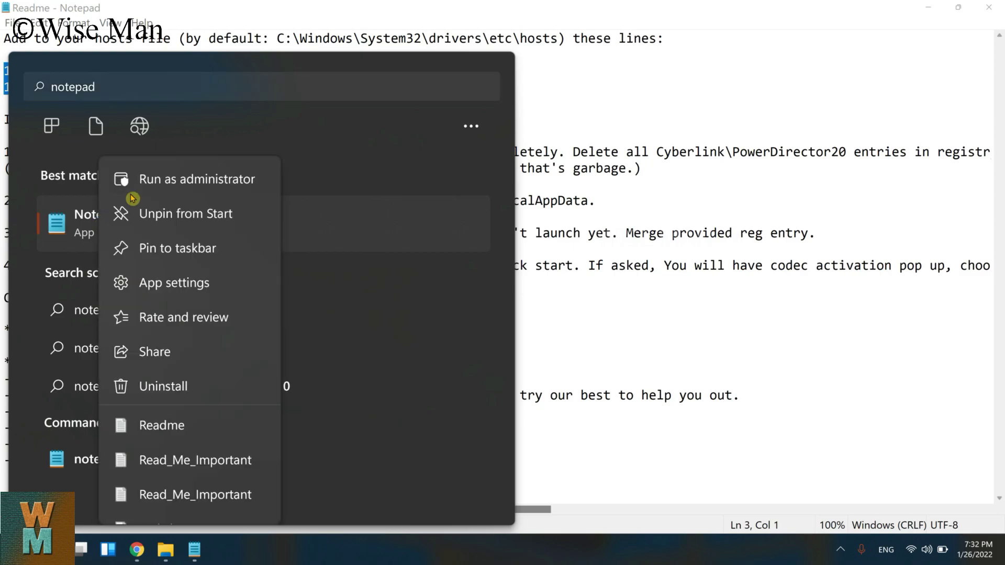
left_click(165, 183)
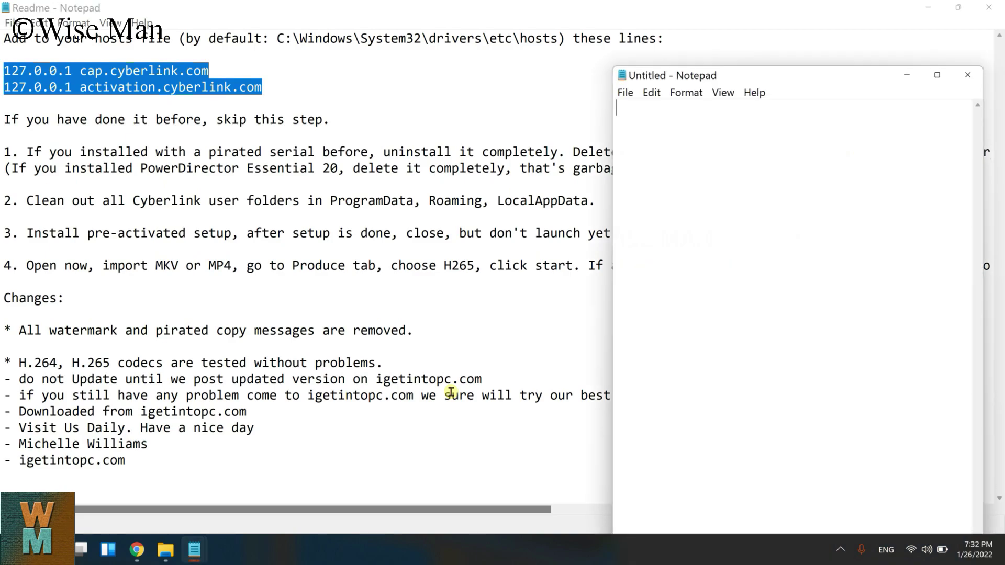
- Bring up the Open dialog and clear a mistakenly pasted folder path
left_click(627, 96)
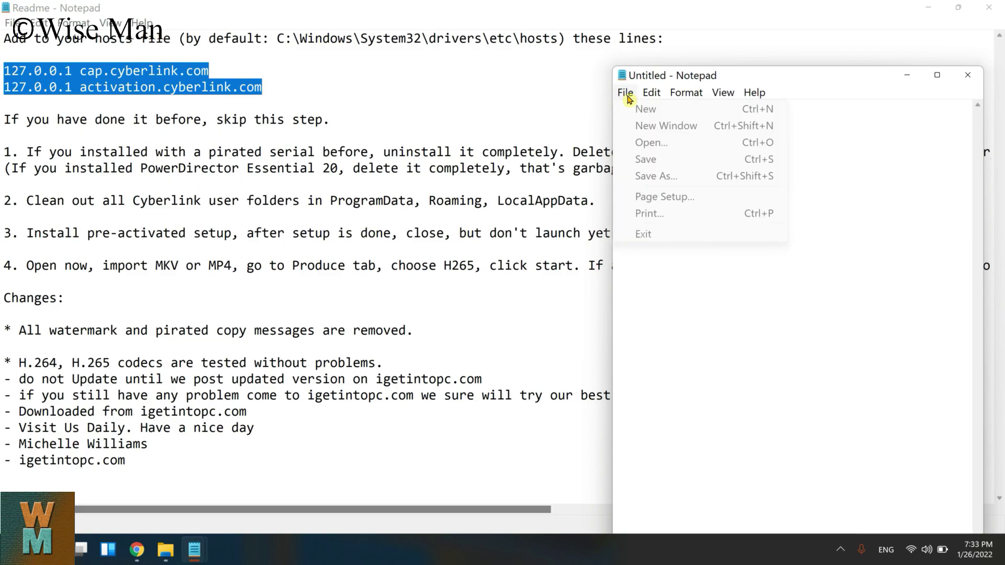
left_click(649, 144)
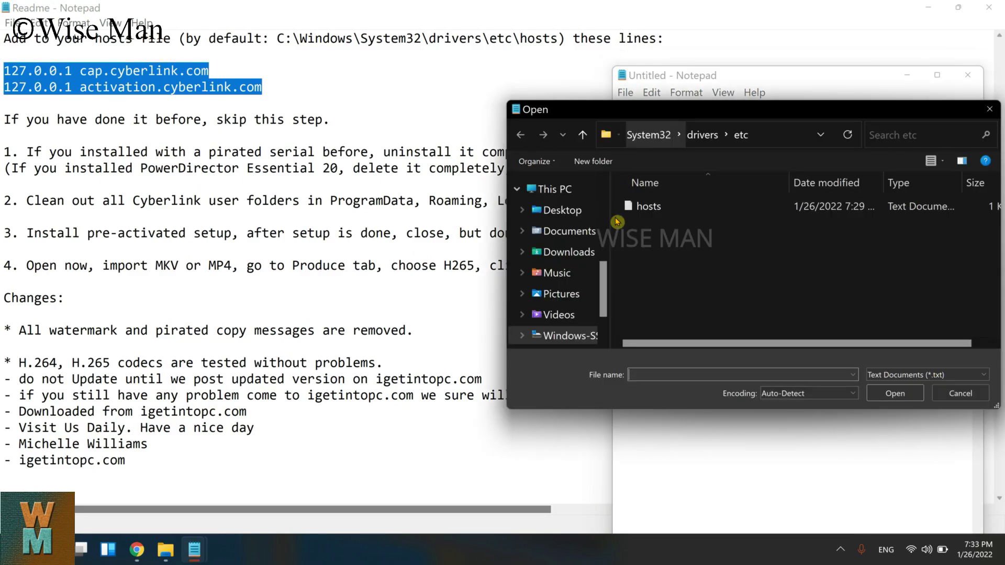
left_click(756, 130)
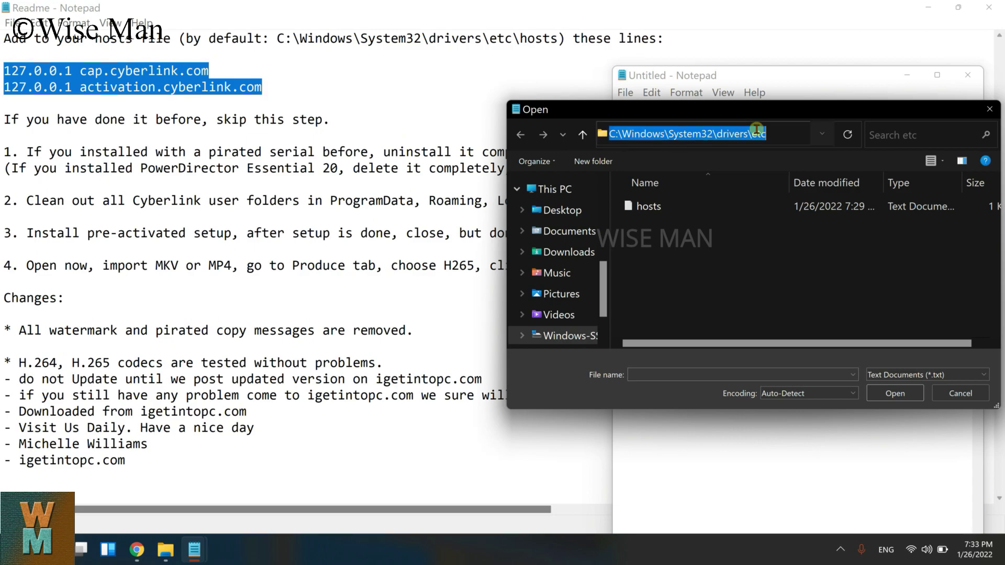
type("127.0.0.1 cap.cyberlink.com")
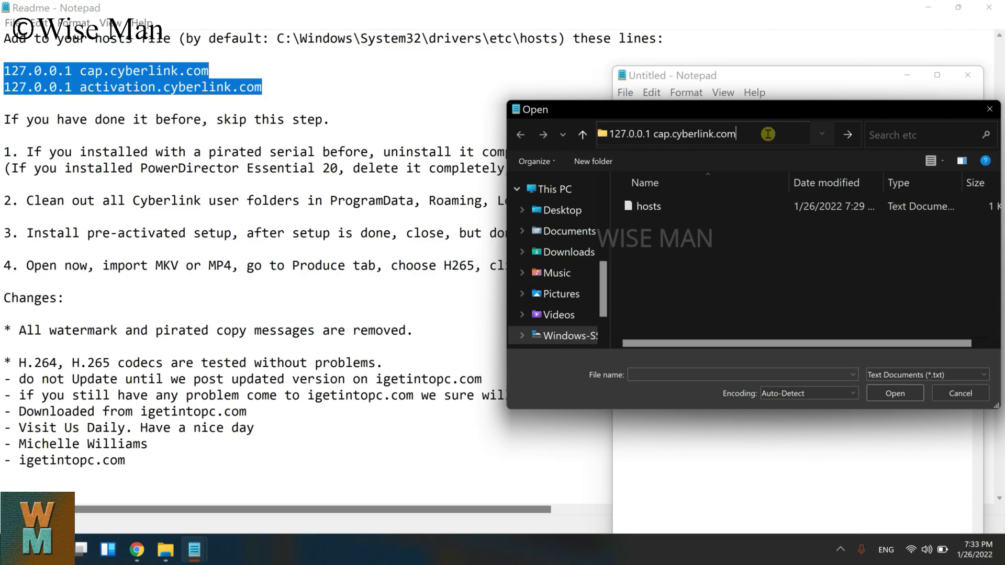
left_click_drag(768, 134, 467, 146)
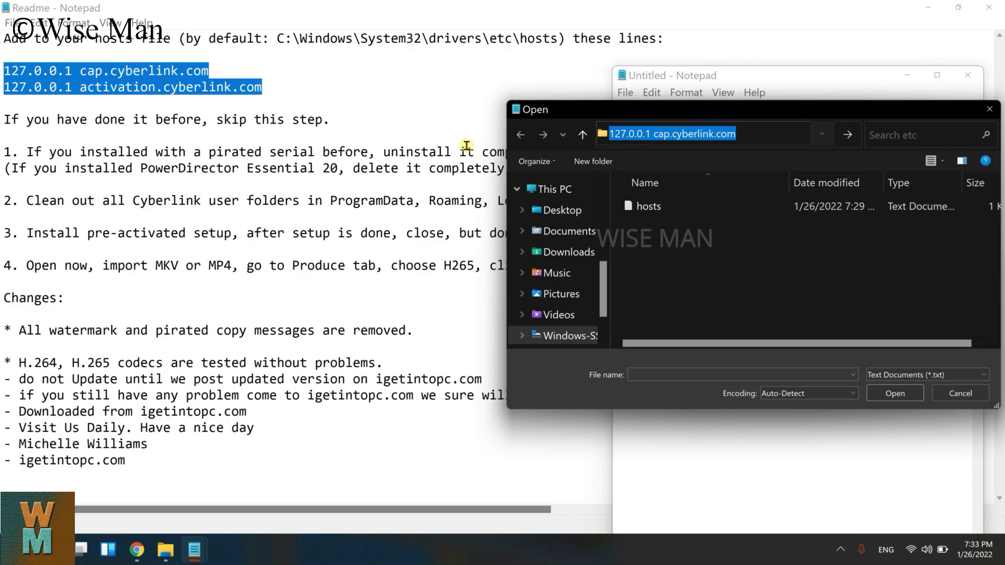
key("BackSpace")
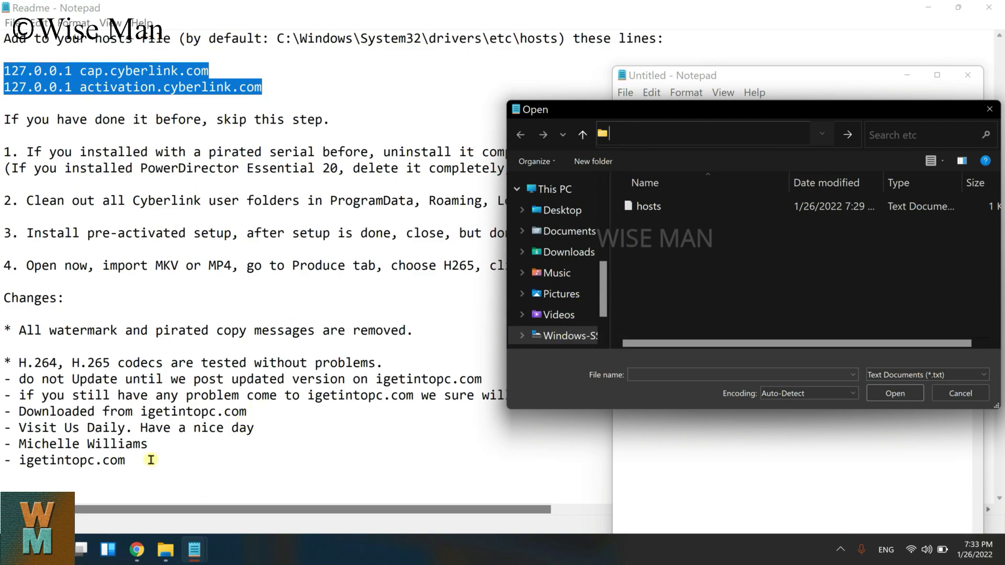
- Copy the etc folder path from the Readme and navigate the Open dialog there
left_click_drag(279, 38, 512, 46)
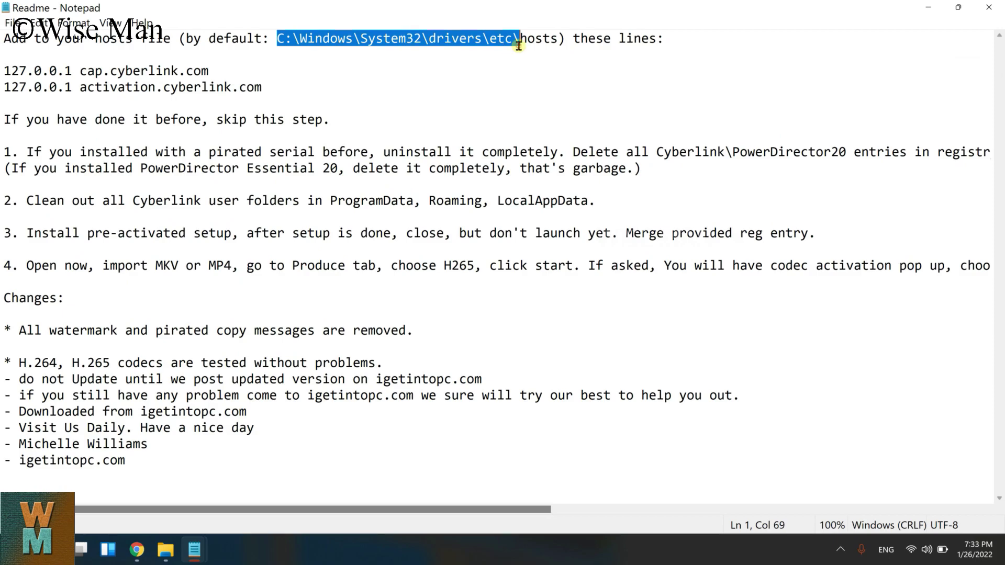
mouse_move(194, 549)
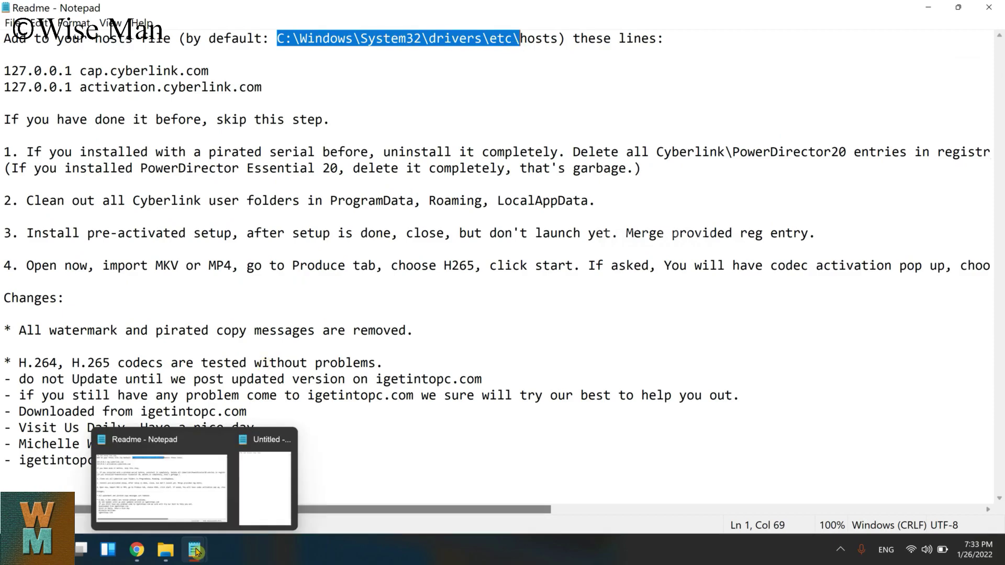
left_click(278, 460)
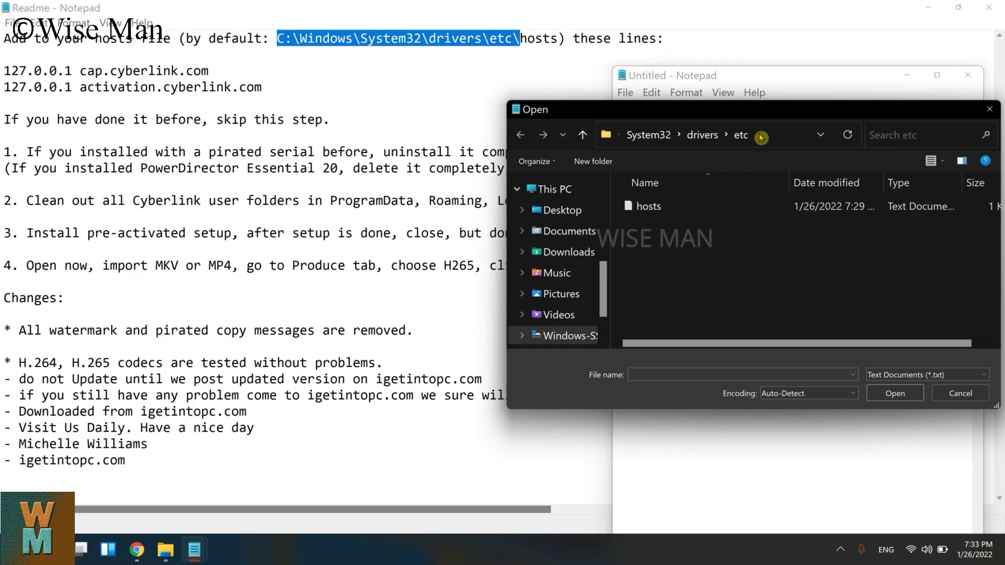
left_click(759, 133)
type("C:\\Windows\\System32\\drivers\\etc\\")
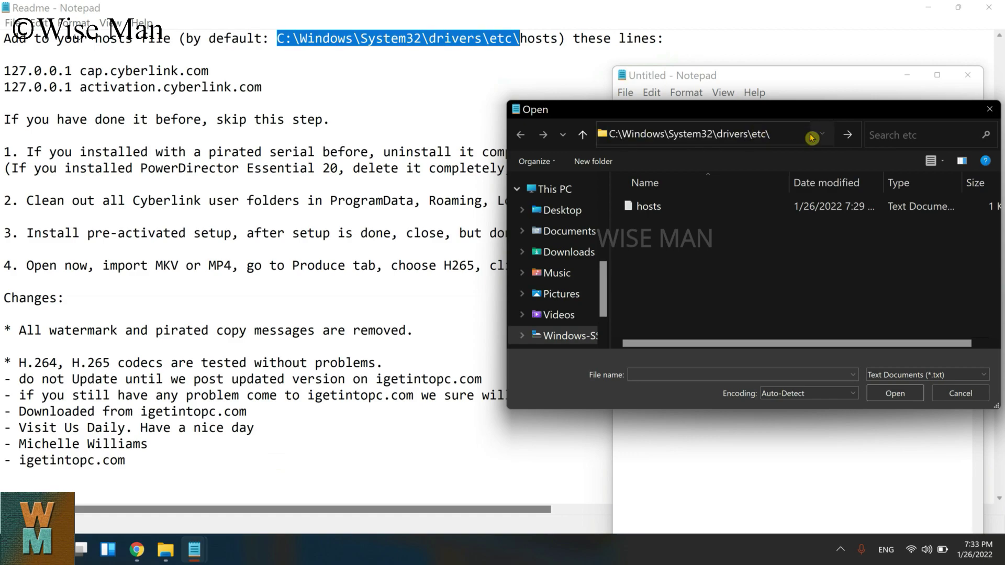
key("Return")
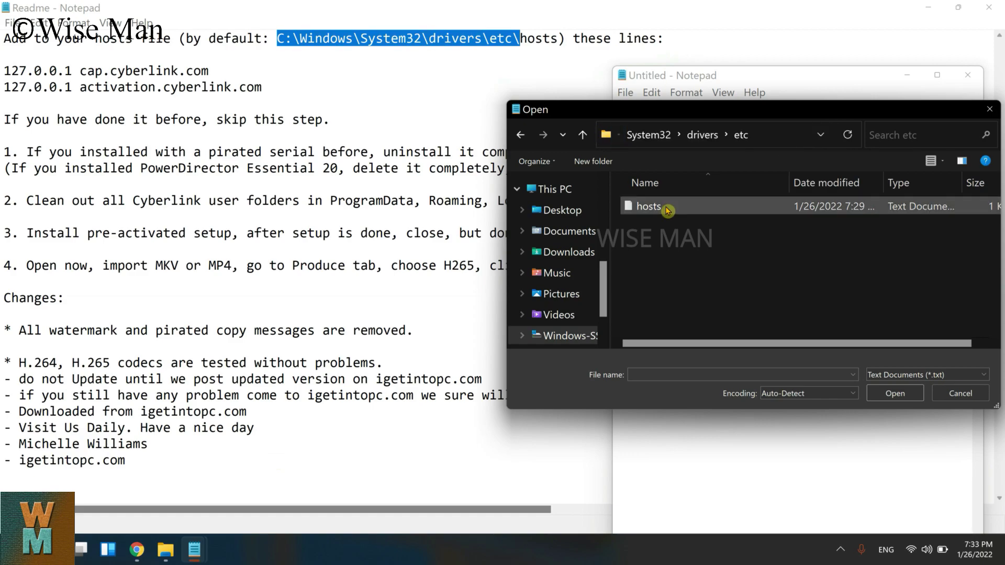
- Show All Files and open the extensionless hosts file
left_click(925, 375)
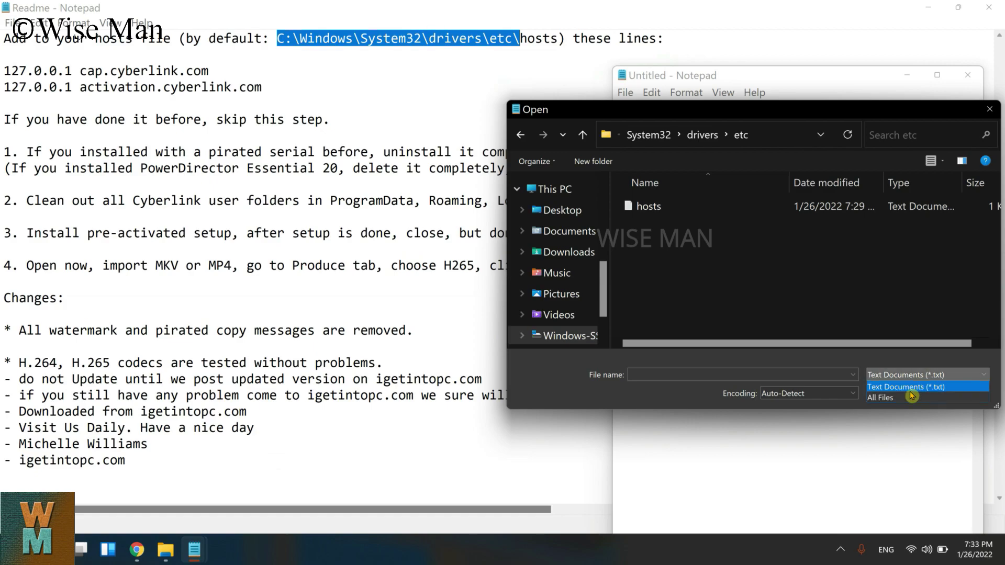
left_click(906, 399)
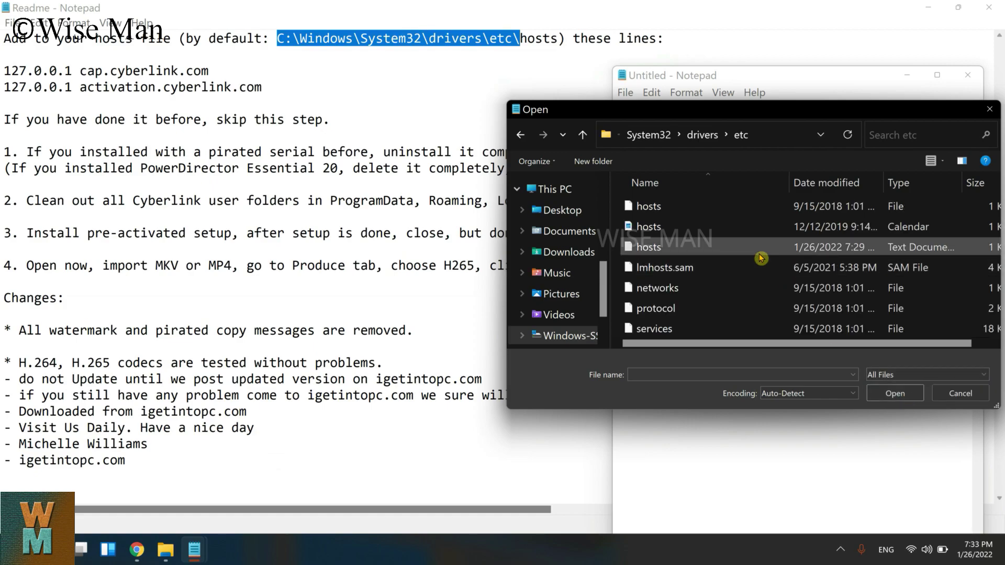
left_click(718, 208)
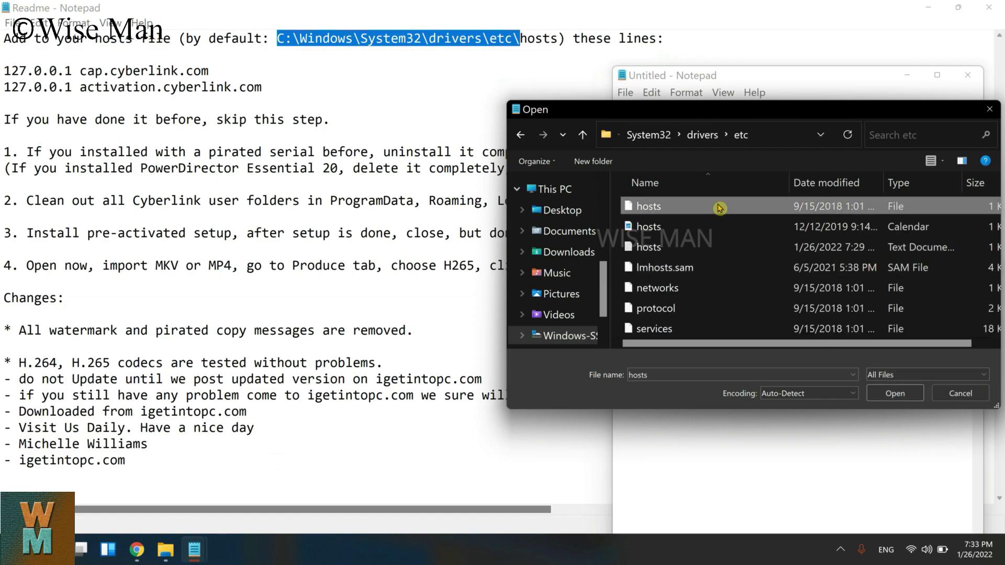
left_click(899, 389)
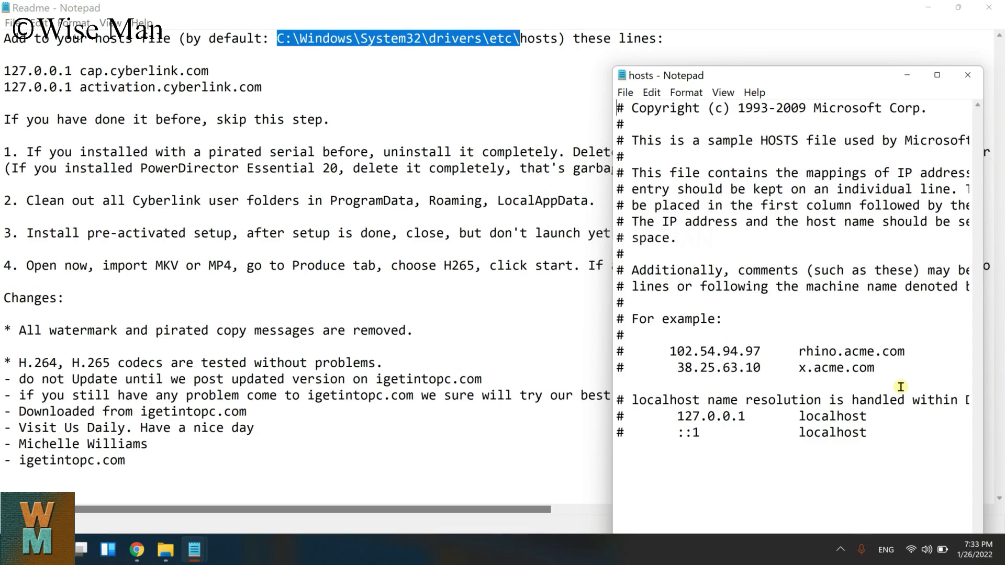
- Copy the two 127.0.0.1 cyberlink lines from the Readme and paste them at the end of hosts
left_click_drag(272, 82, 2, 69)
key("ctrl+c")
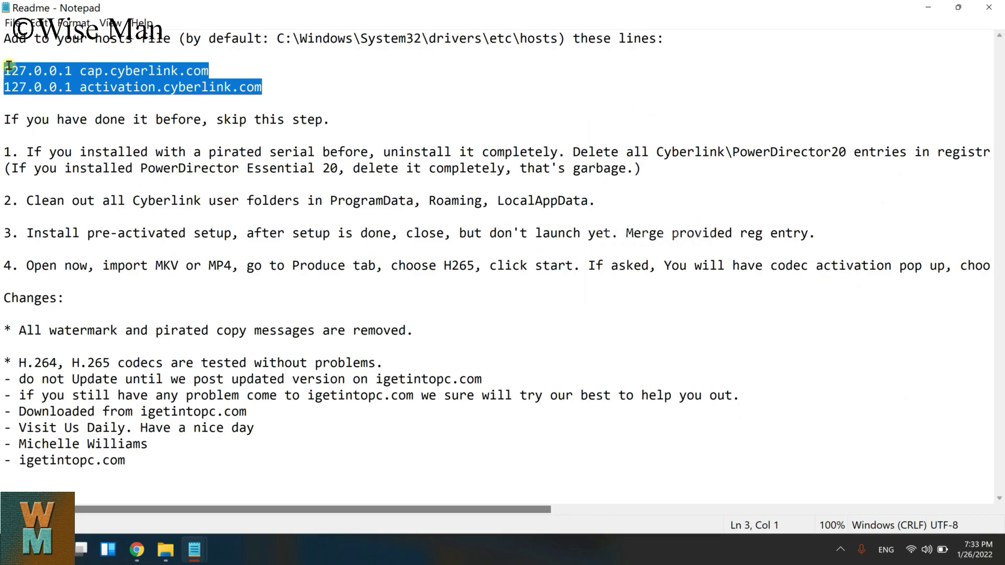
mouse_move(194, 550)
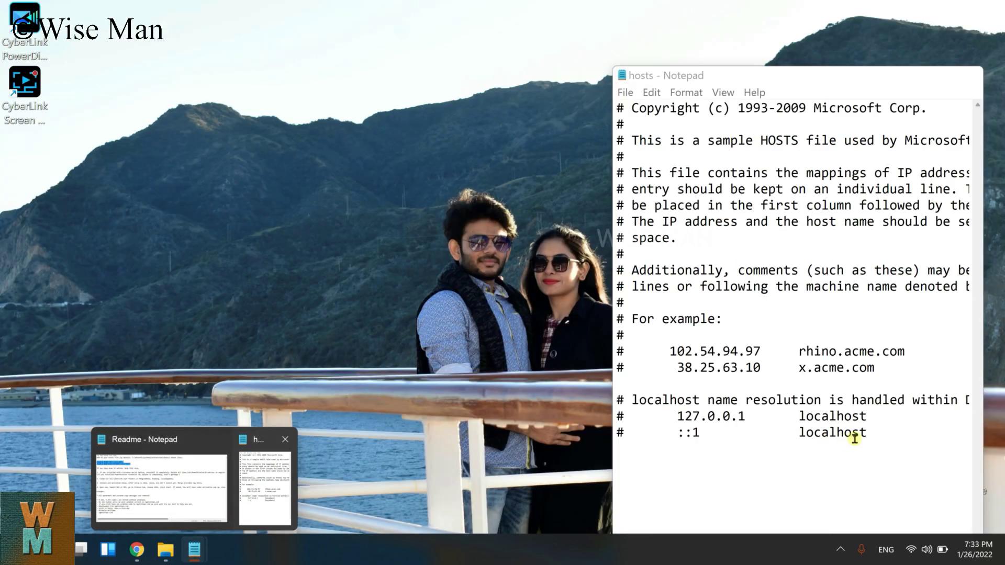
left_click(879, 435)
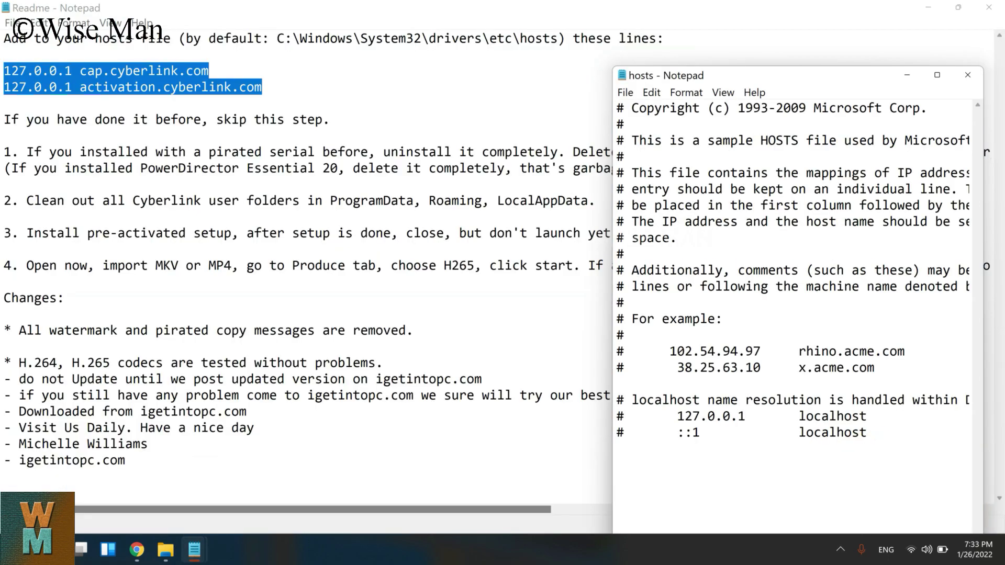
key("Return")
key("ctrl+v")
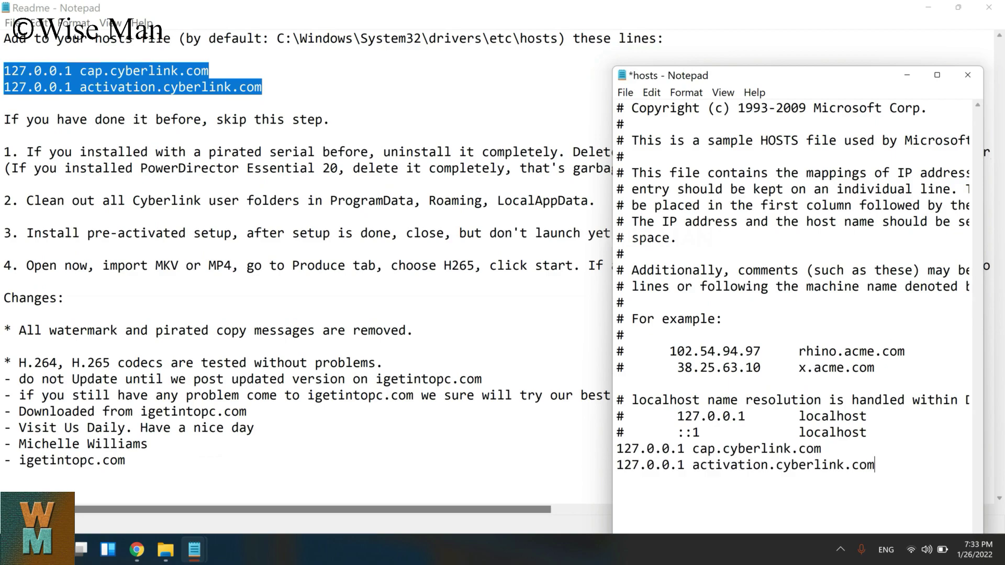
- Prefix each cyberlink line with # and tab-align both with the host-name column
left_click(618, 448)
type("#")
key("Tab")
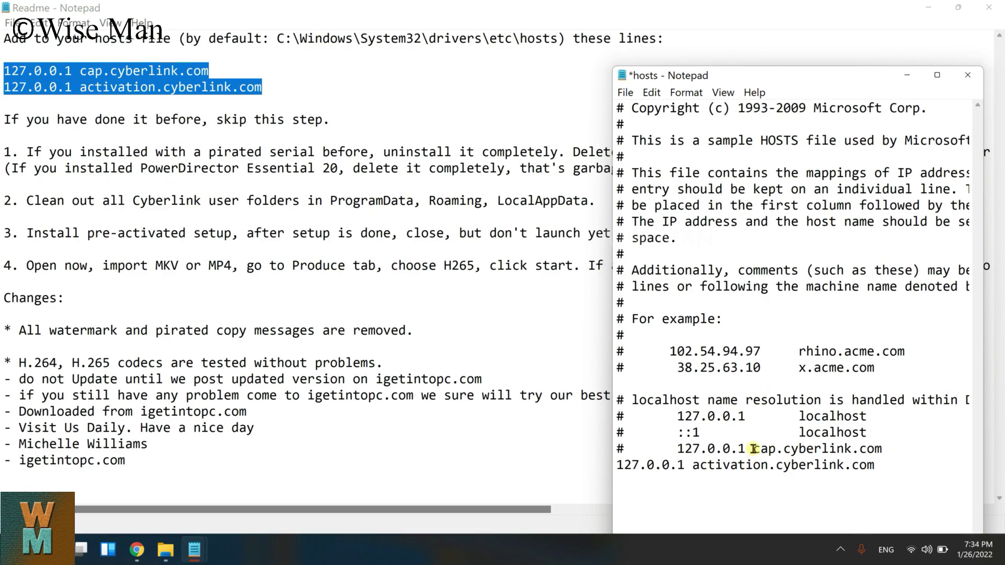
key("Tab")
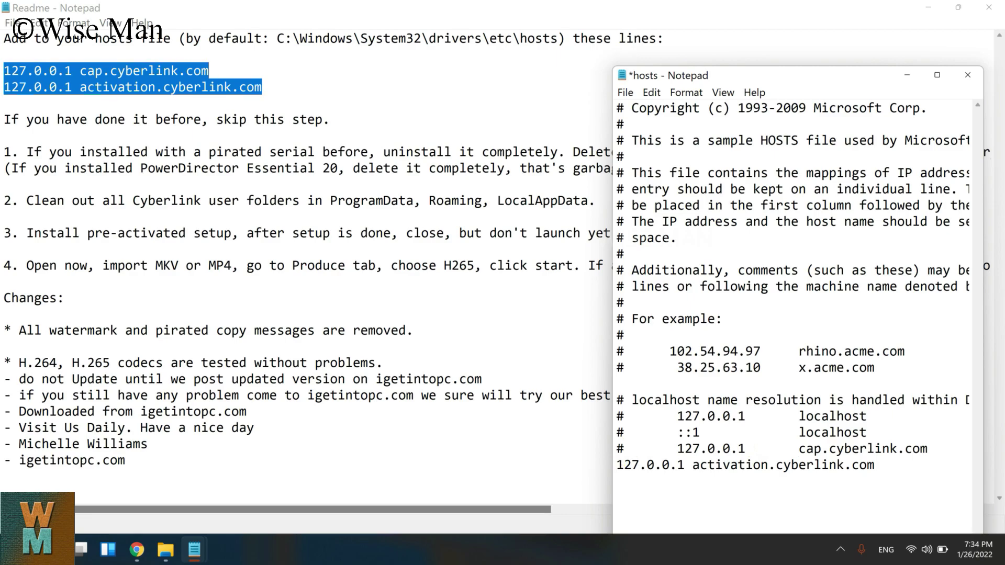
type("#")
key("Tab")
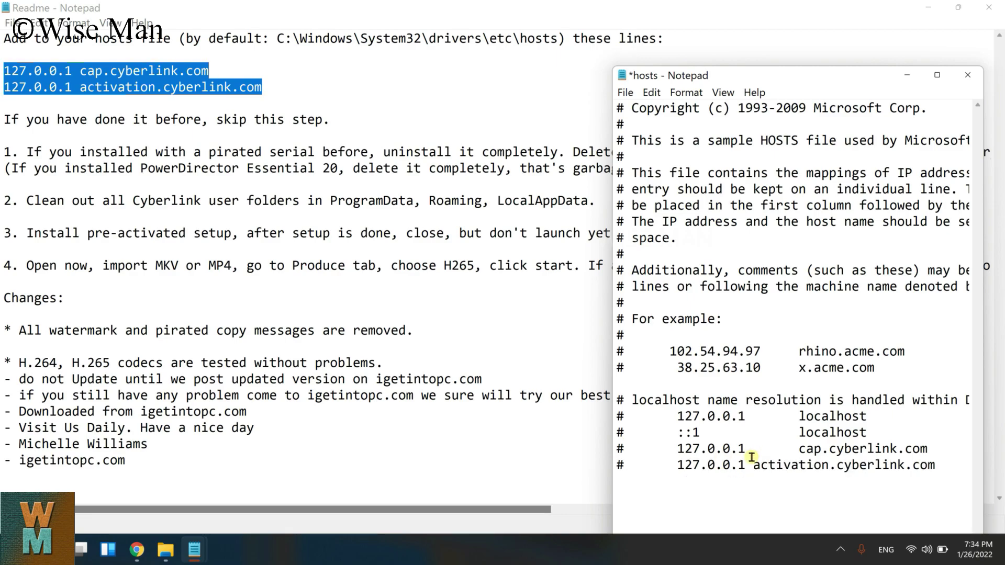
key("Tab")
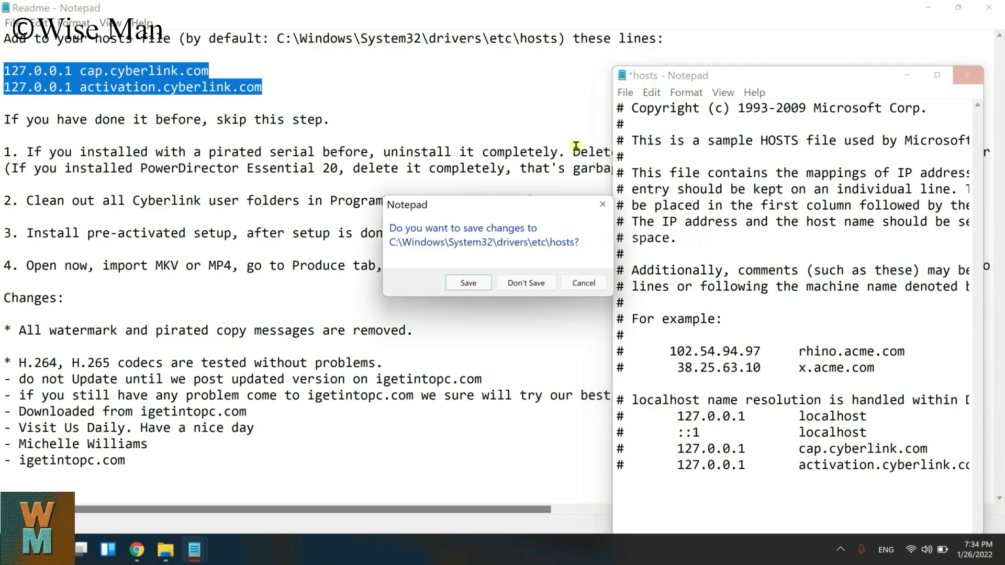
- Close hosts, choose to save, and set Save as type to All Files
left_click(603, 205)
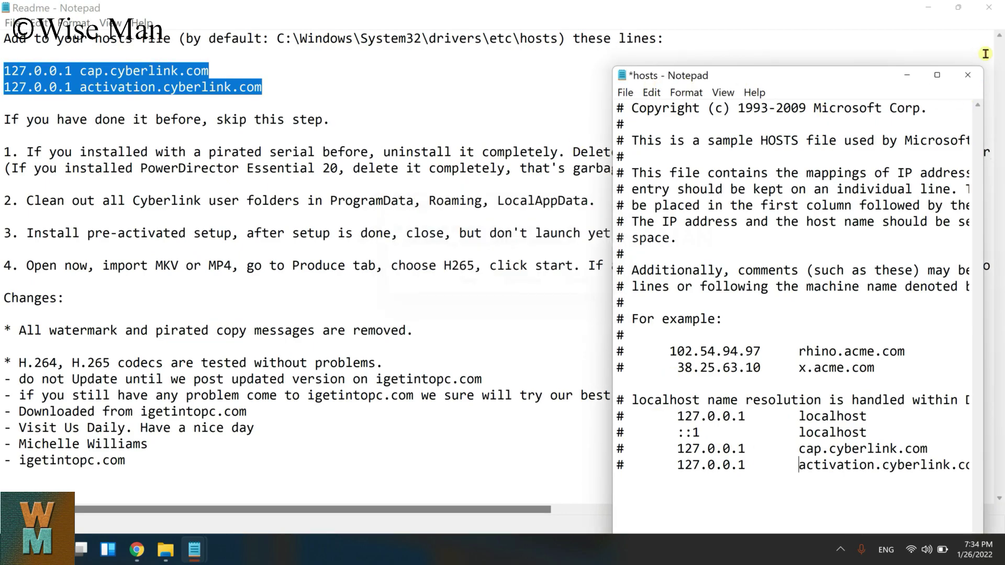
left_click(965, 81)
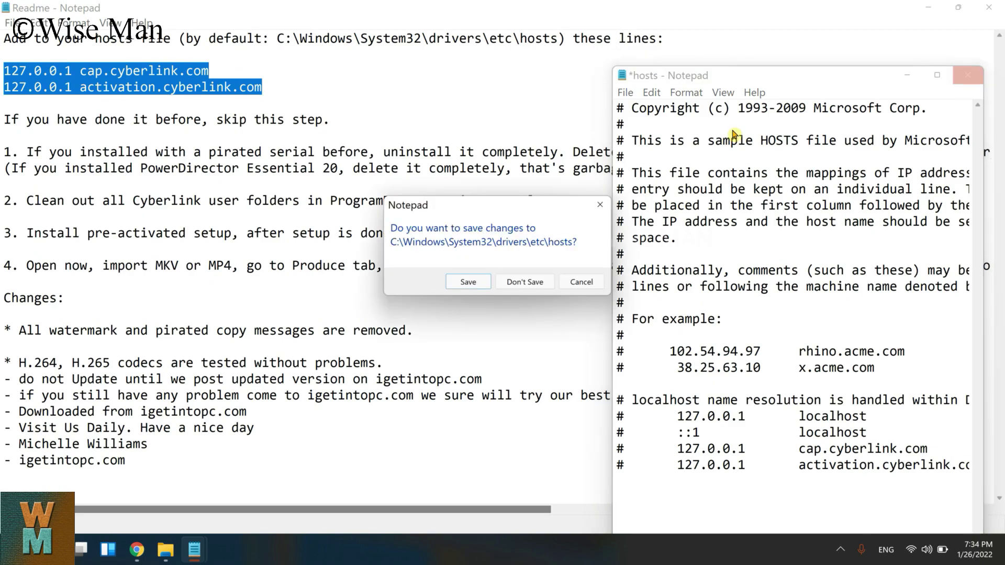
left_click(474, 283)
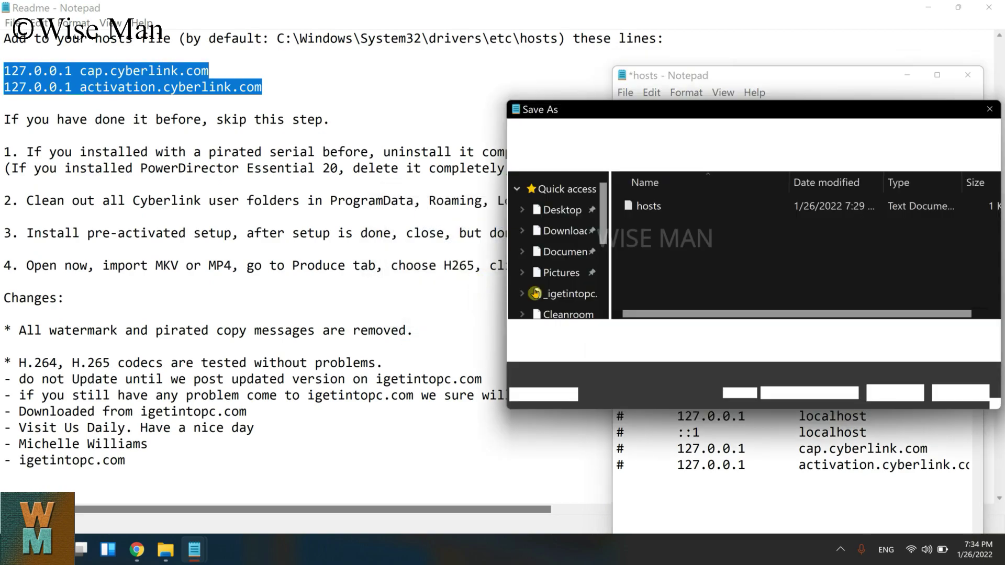
left_click(741, 347)
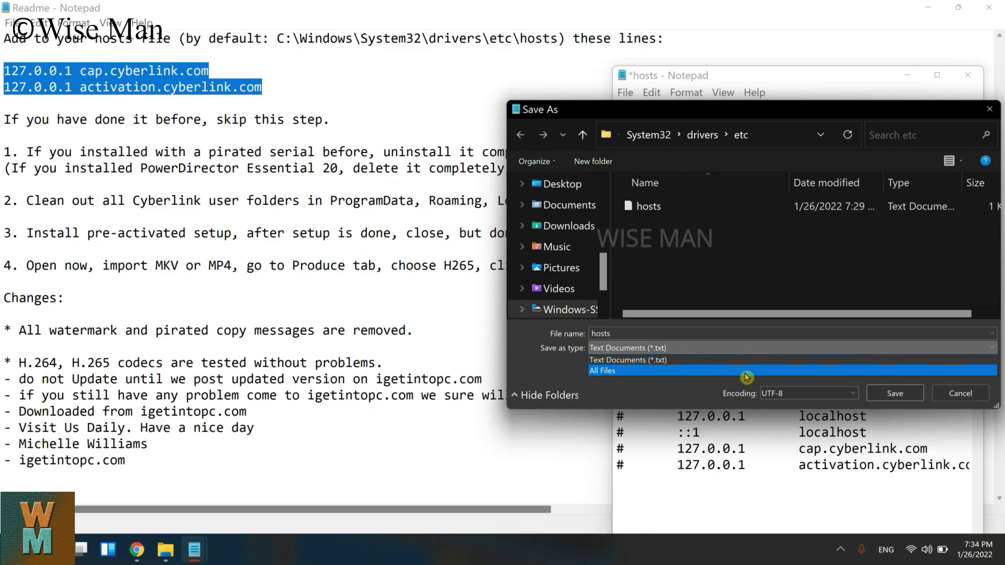
left_click(744, 373)
- Attempt to overwrite the existing hosts file, acknowledge the permission error, and cancel
left_click(675, 210)
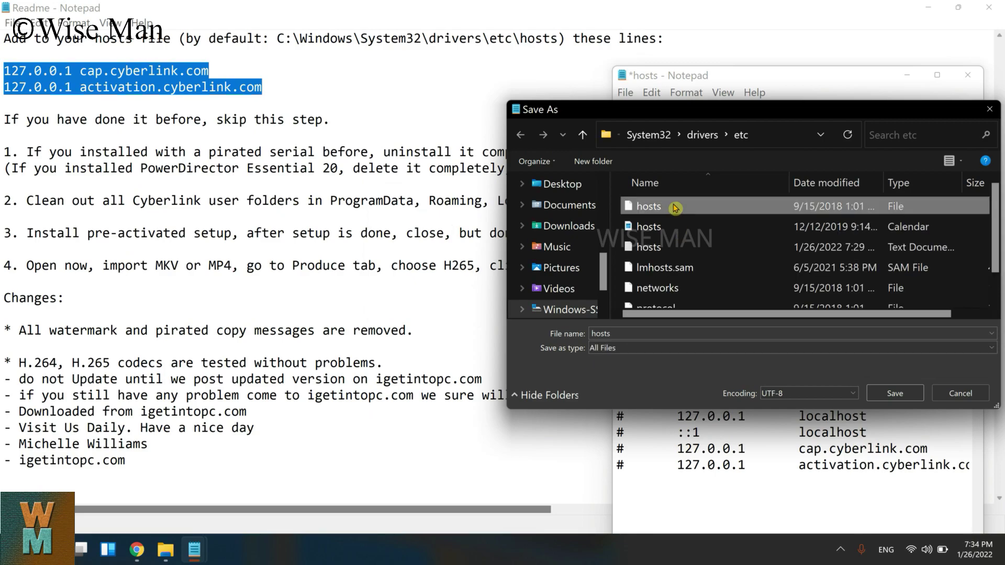
left_click(896, 391)
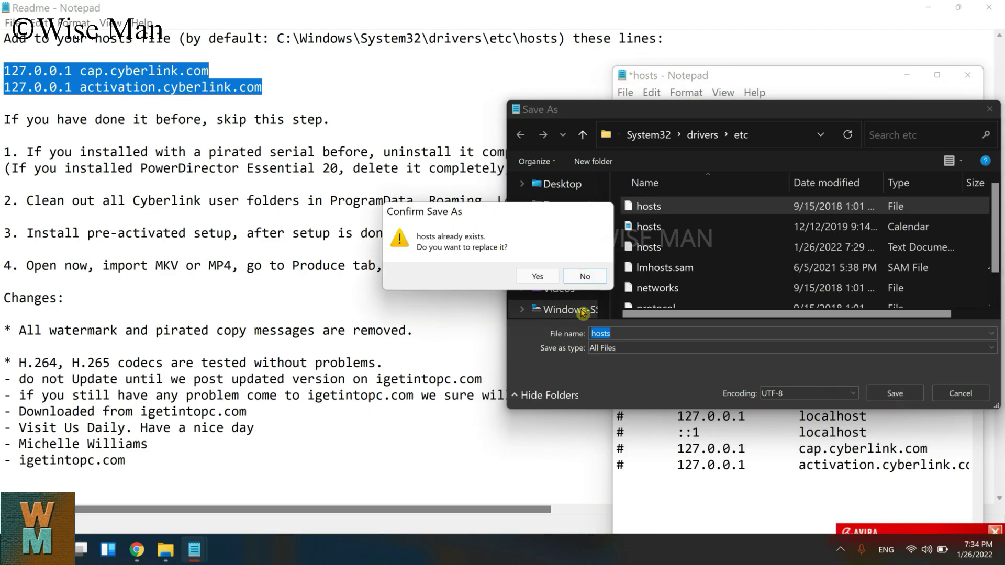
left_click(542, 274)
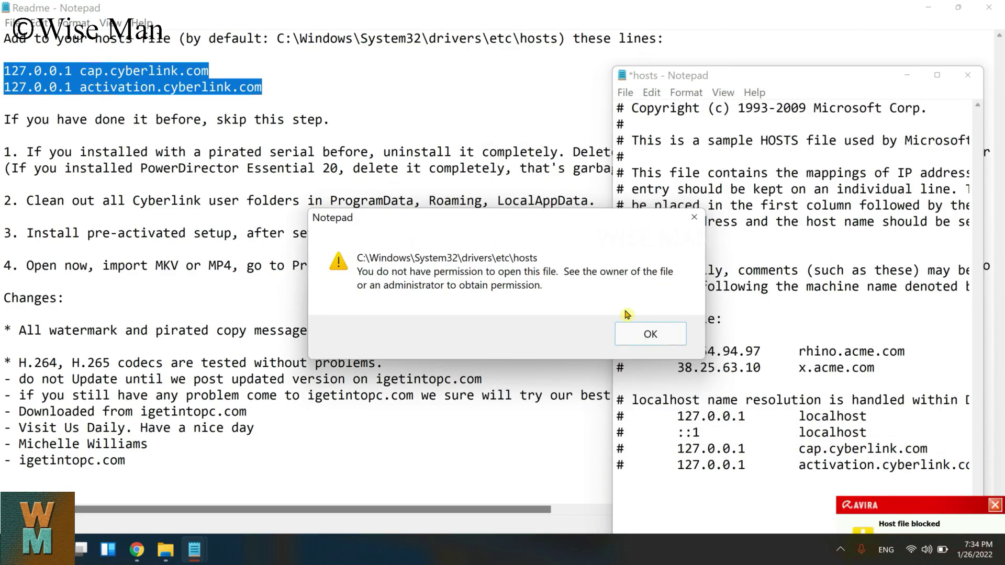
left_click(643, 337)
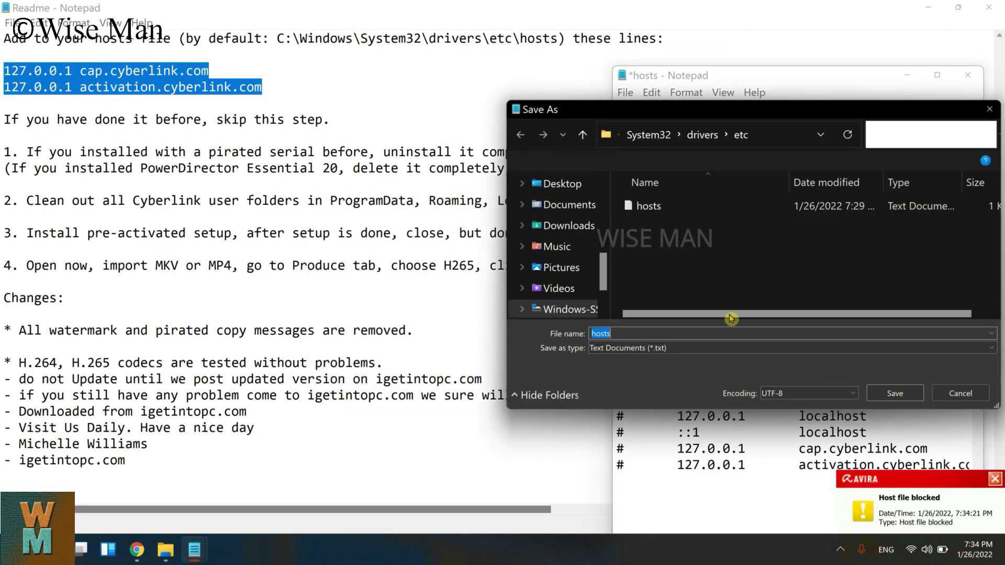
left_click(948, 393)
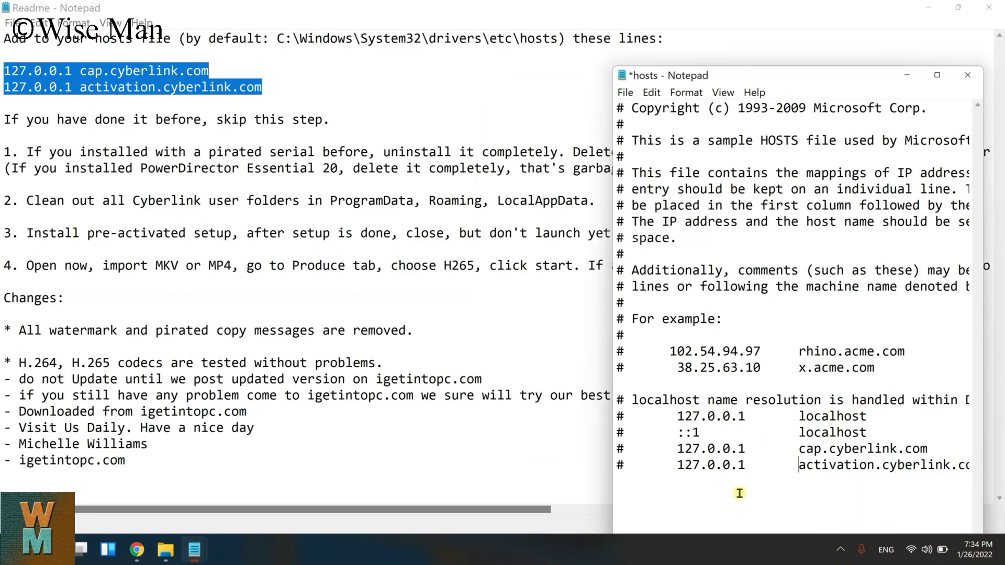
- Save the edited hosts text over the existing hosts.txt in etc while closing the window
left_click(972, 79)
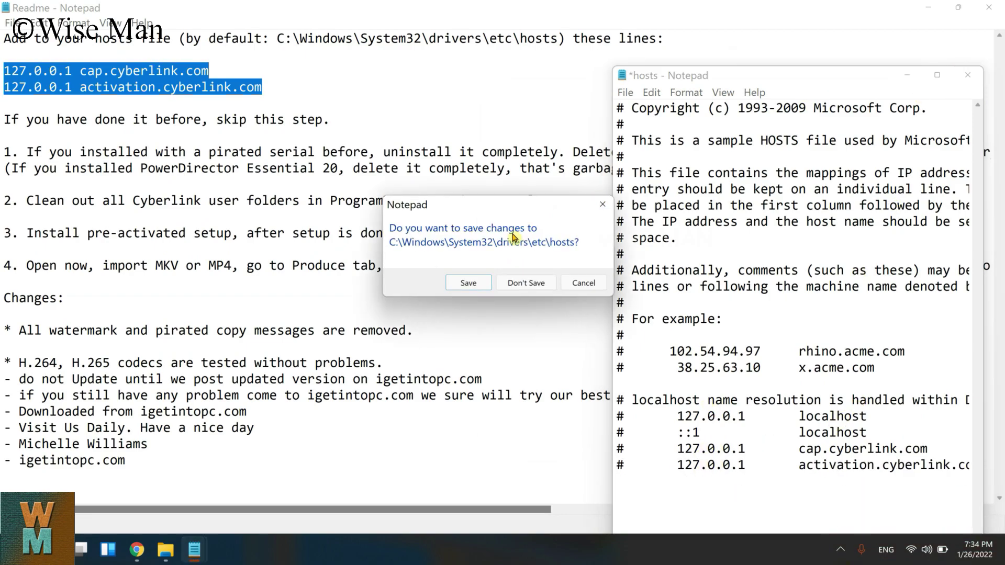
left_click(466, 280)
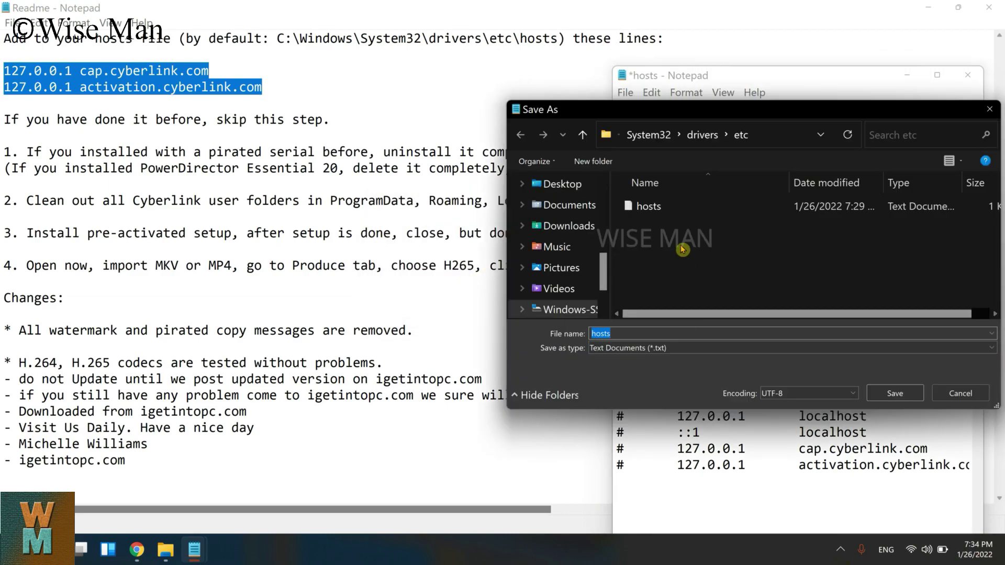
left_click(895, 393)
left_click(537, 276)
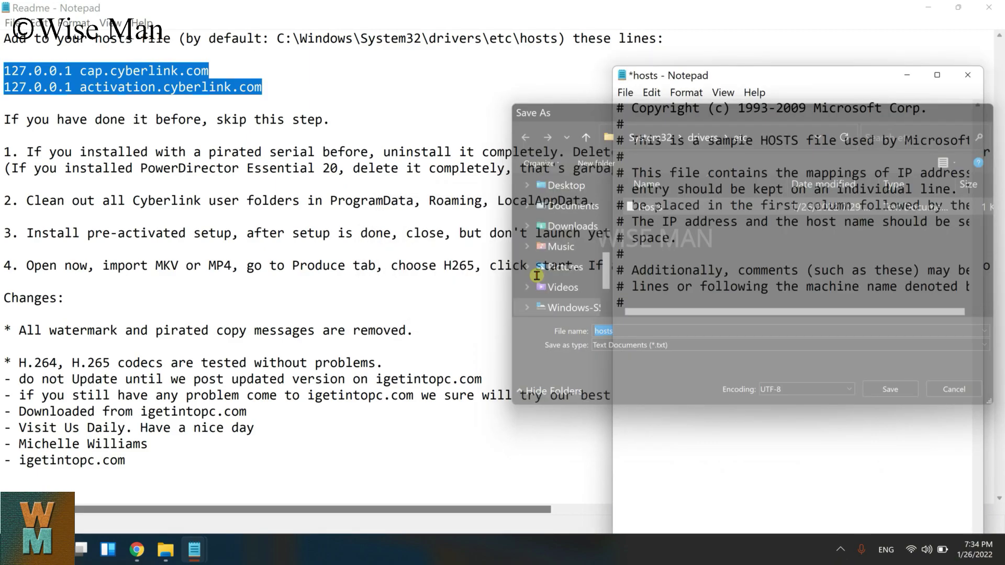